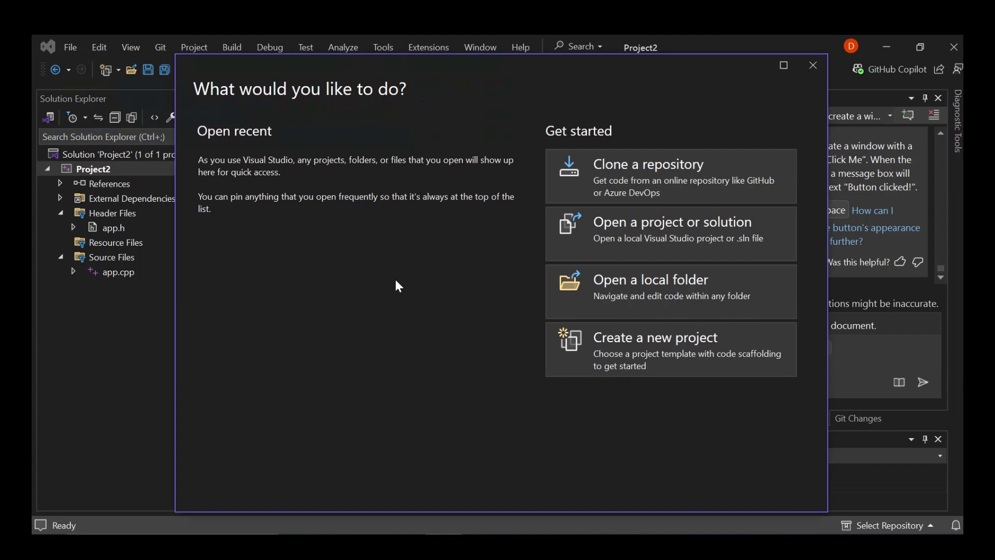
Start creating a new project from the Visual Studio start dialog
{"action": "left_click", "coordinate": [635, 333]}
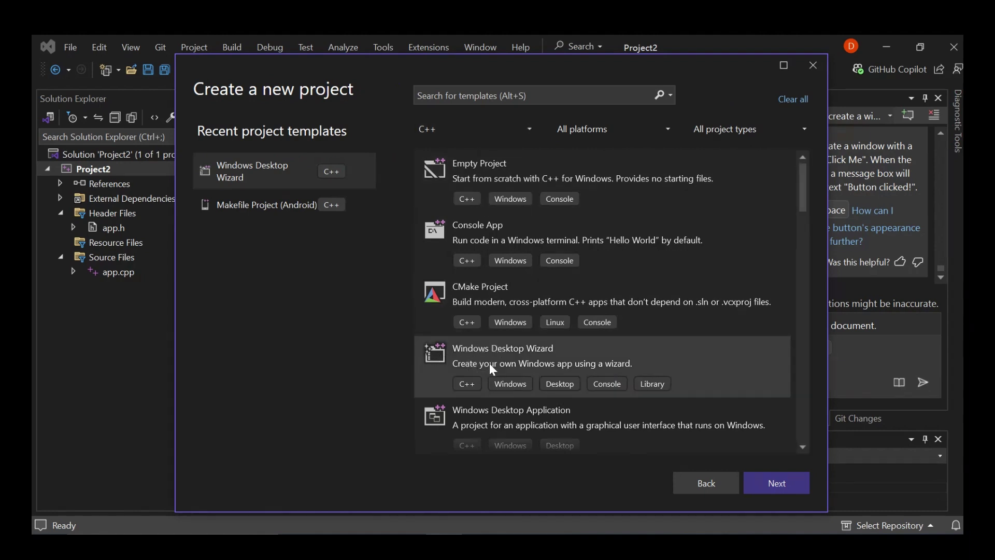
Choose the Windows Desktop Wizard template for the new project
{"action": "left_click", "coordinate": [547, 358]}
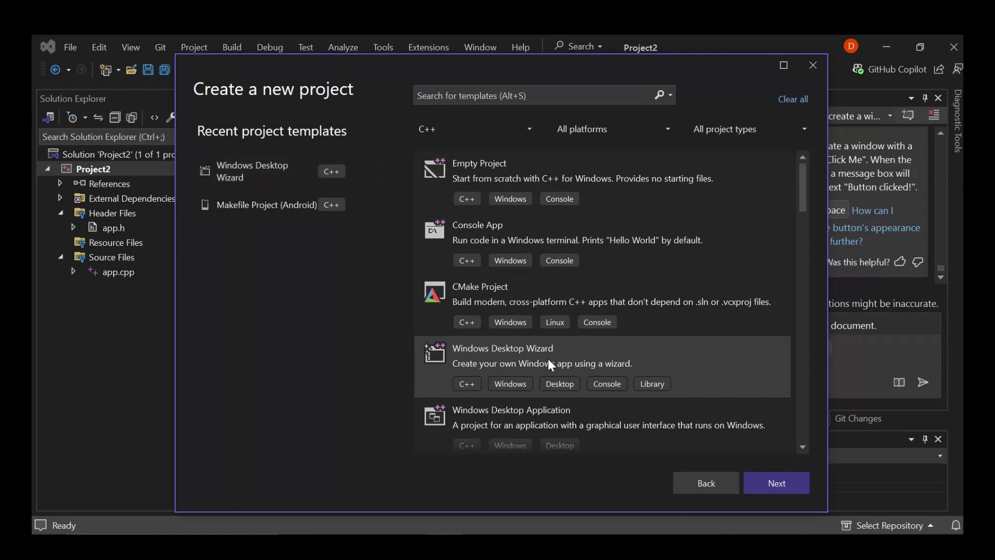
Keep the default name Project3 for project and solution and create it
{"action": "left_click", "coordinate": [779, 490]}
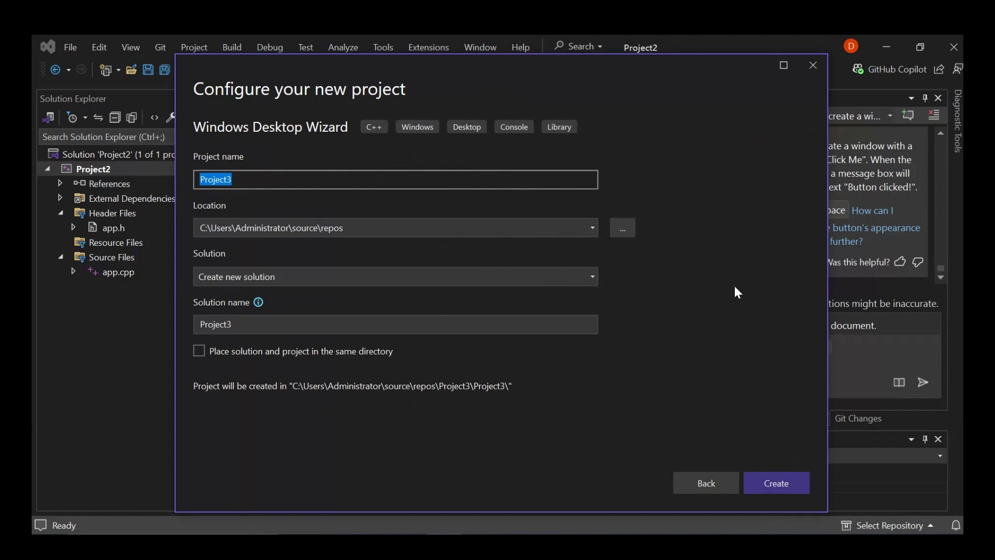
{"action": "left_click", "coordinate": [777, 477]}
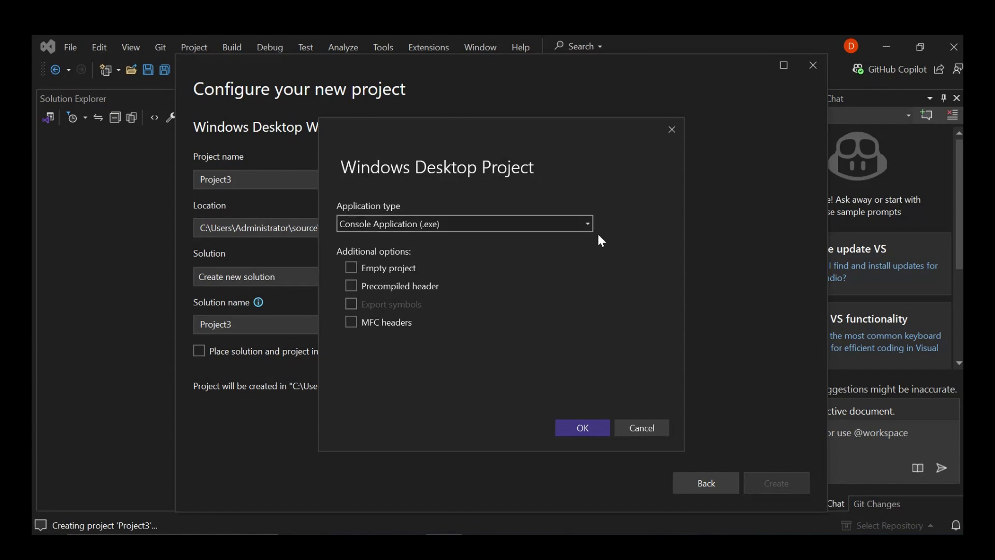
Set the application type to Desktop Application (.exe), tick Empty project, and confirm
{"action": "left_click", "coordinate": [584, 225]}
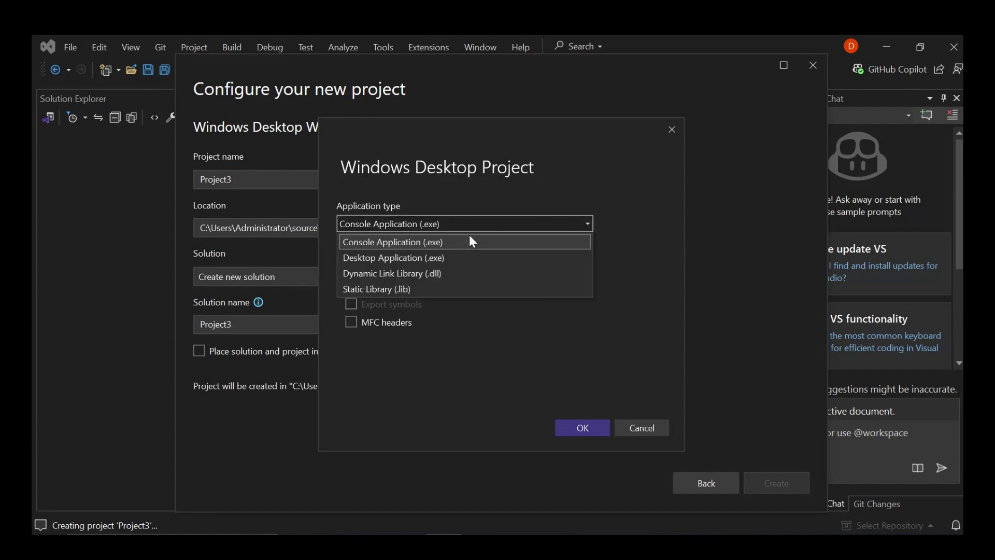
{"action": "left_click", "coordinate": [384, 258]}
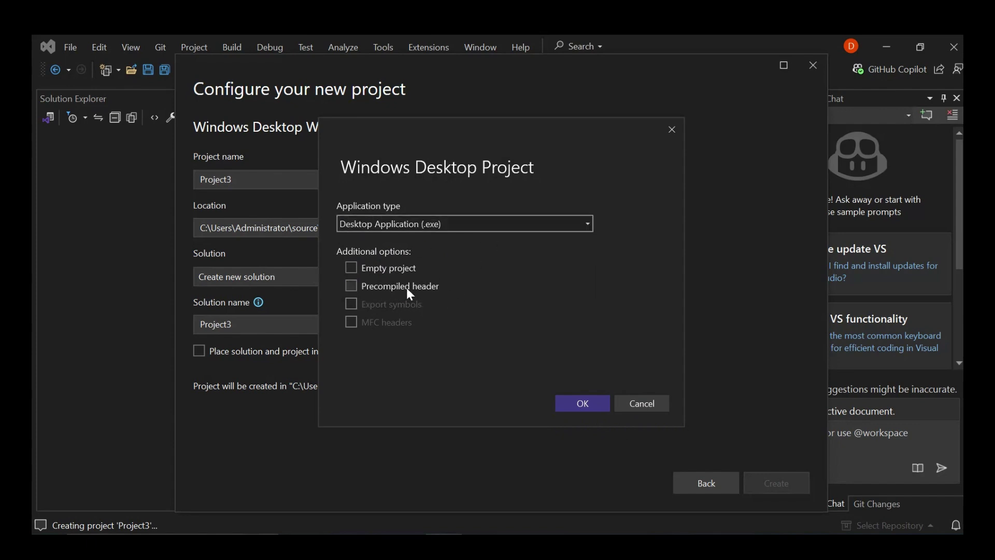
{"action": "left_click", "coordinate": [354, 269]}
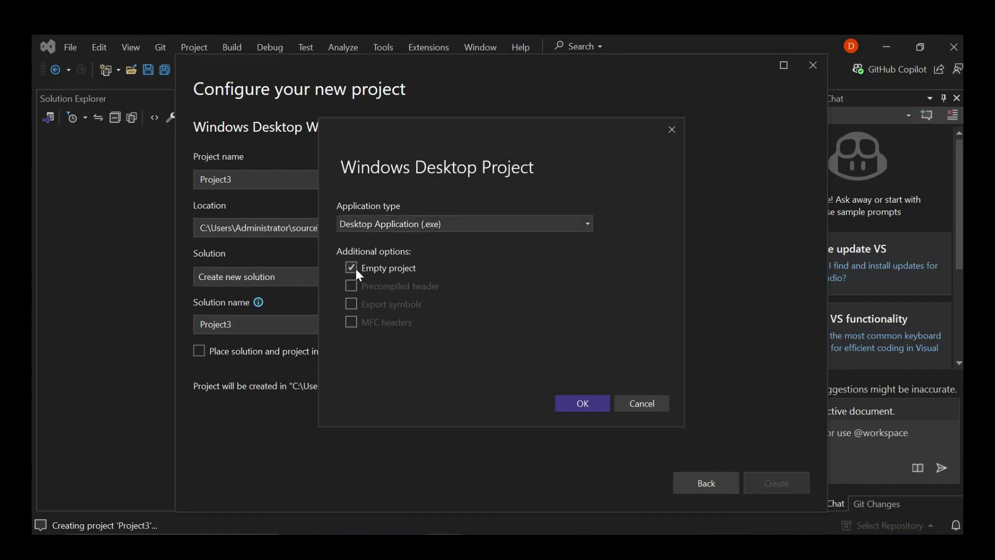
{"action": "left_click", "coordinate": [581, 399]}
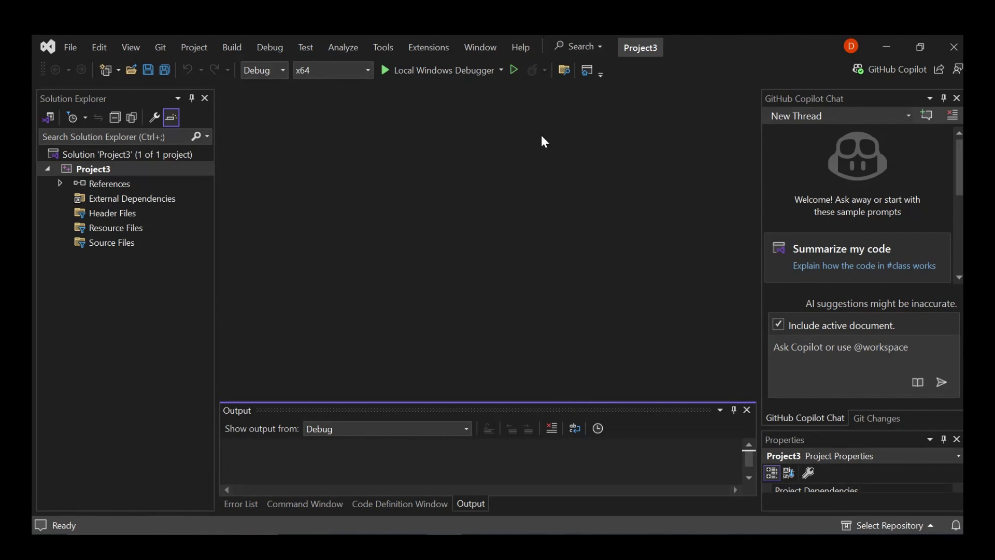
Add a new Header File (.h) named app.h to the Header Files folder
{"action": "left_click", "coordinate": [100, 212]}
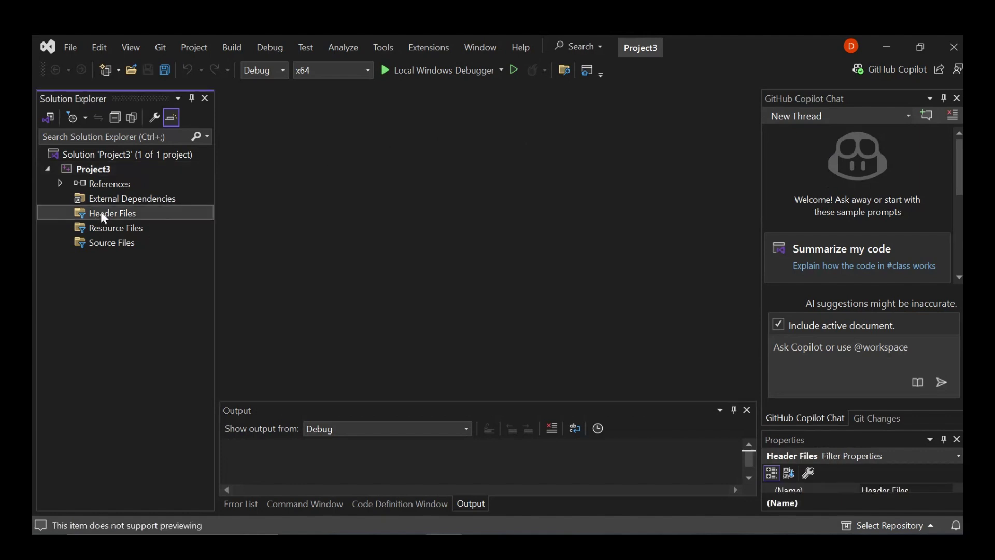
{"action": "right_click", "coordinate": [100, 211]}
{"action": "mouse_move", "coordinate": [210, 223]}
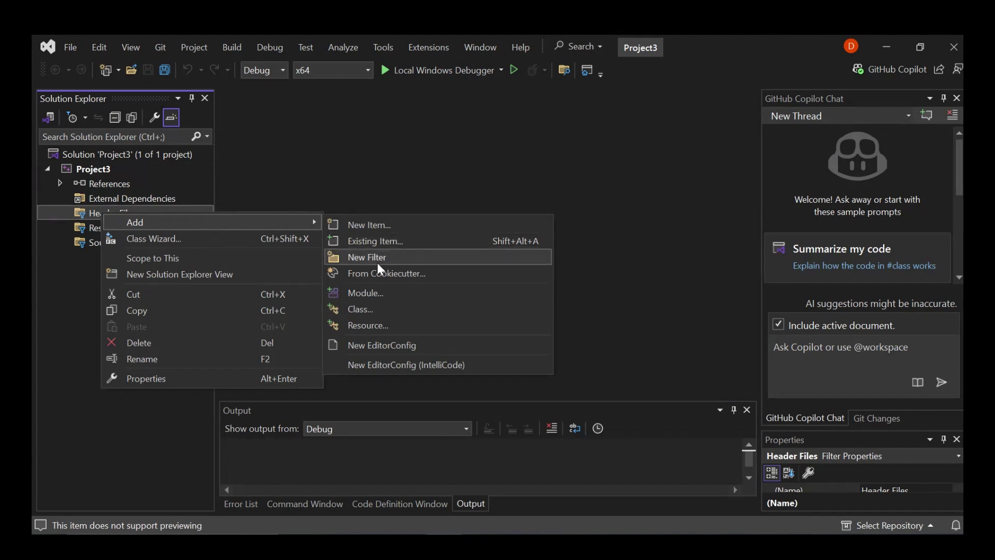
{"action": "left_click", "coordinate": [398, 226]}
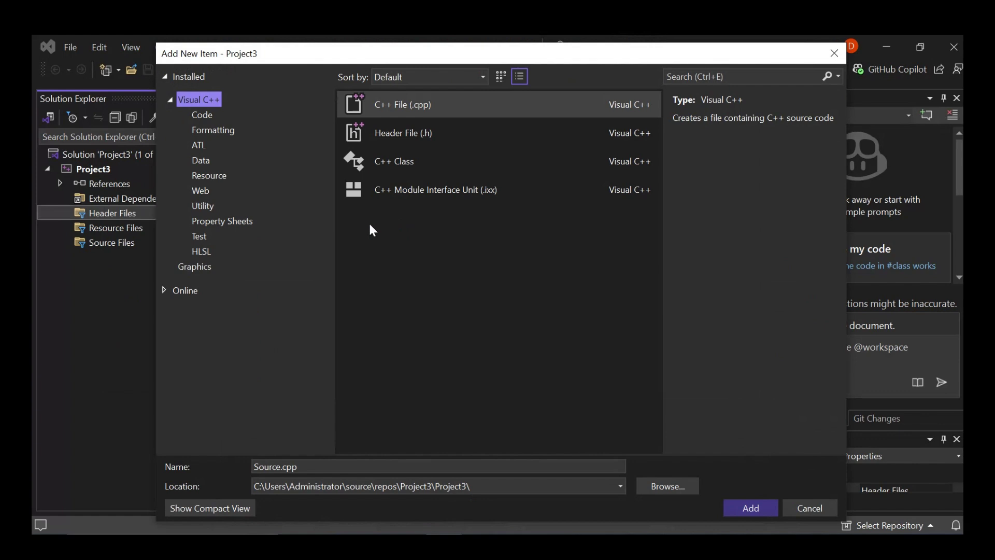
{"action": "left_click", "coordinate": [417, 130]}
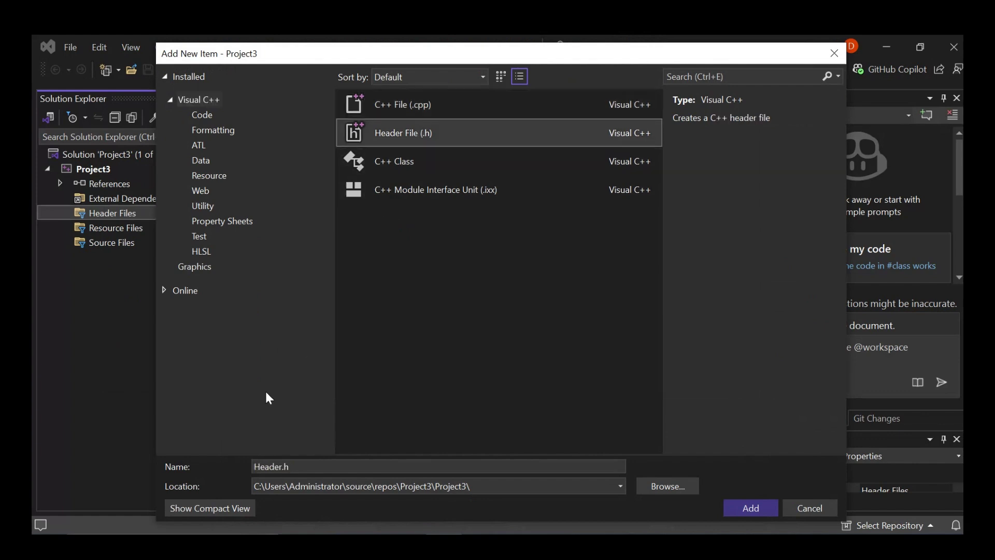
{"action": "left_click", "coordinate": [283, 468]}
{"action": "key", "text": "BackSpace"}
{"action": "key", "text": "BackSpace"}
{"action": "key", "text": "BackSpace"}
{"action": "key", "text": "BackSpace"}
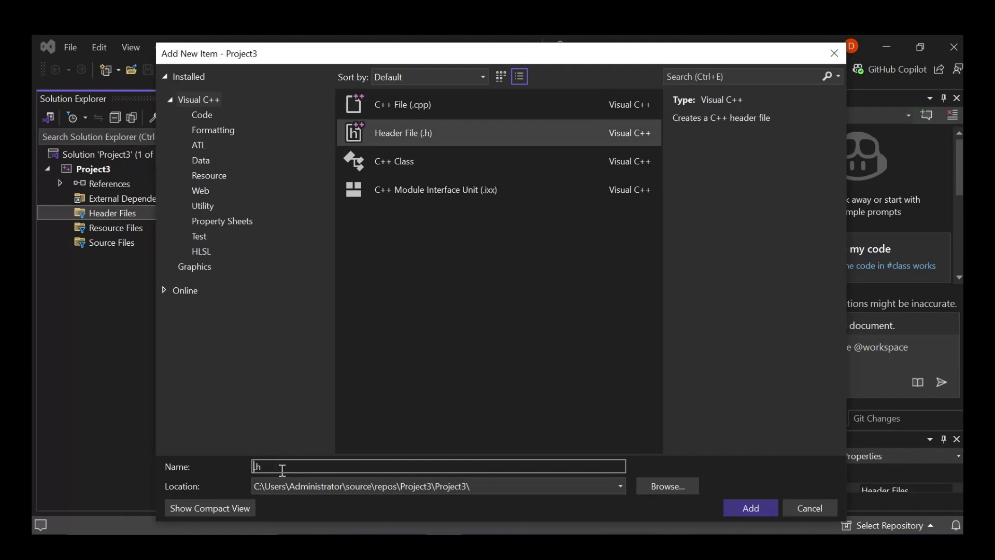
{"action": "type", "text": "app"}
{"action": "left_click", "coordinate": [752, 508]}
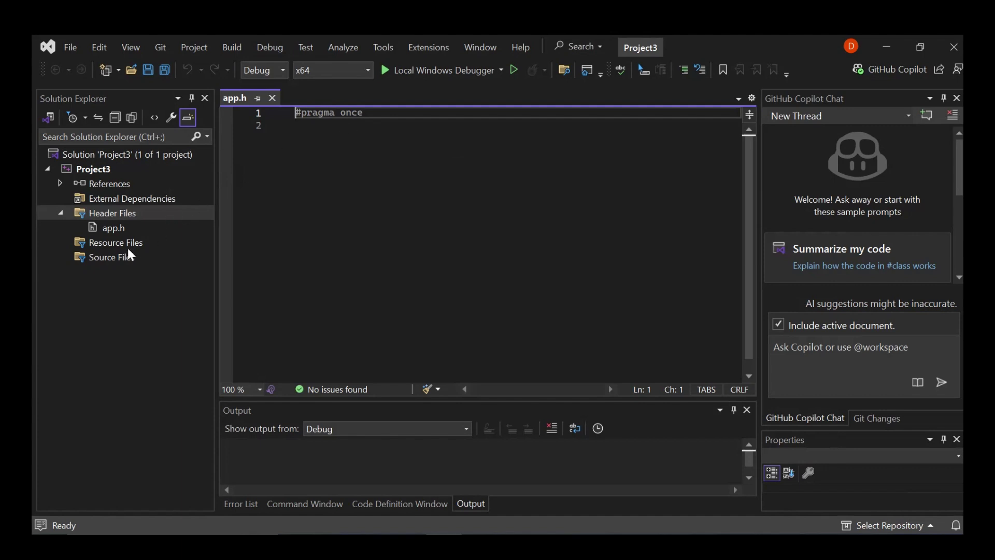
Add a new C++ File (.cpp) named app.cpp to the Source Files folder
{"action": "left_click", "coordinate": [109, 260]}
{"action": "right_click", "coordinate": [109, 260]}
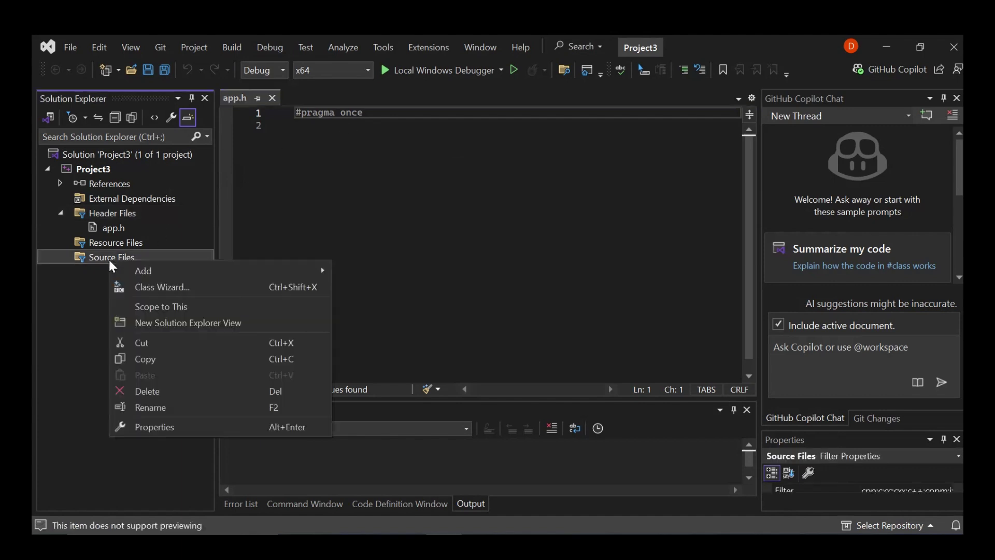
{"action": "mouse_move", "coordinate": [156, 271]}
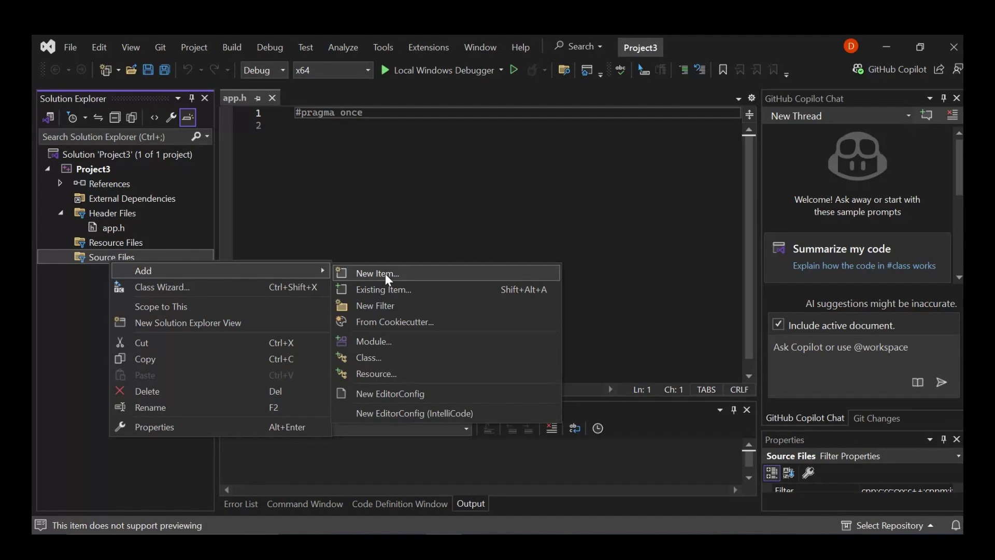
{"action": "left_click", "coordinate": [384, 274]}
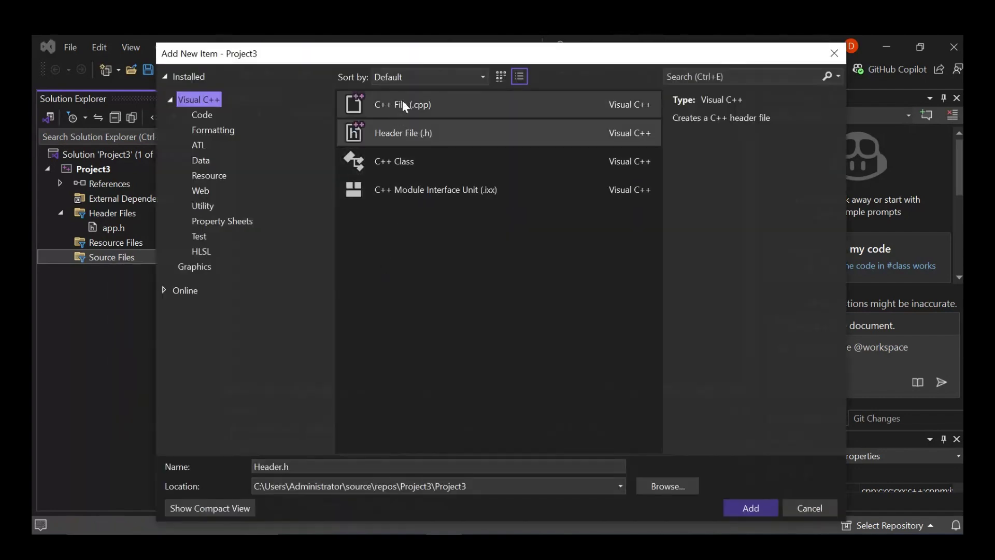
{"action": "left_click", "coordinate": [402, 100]}
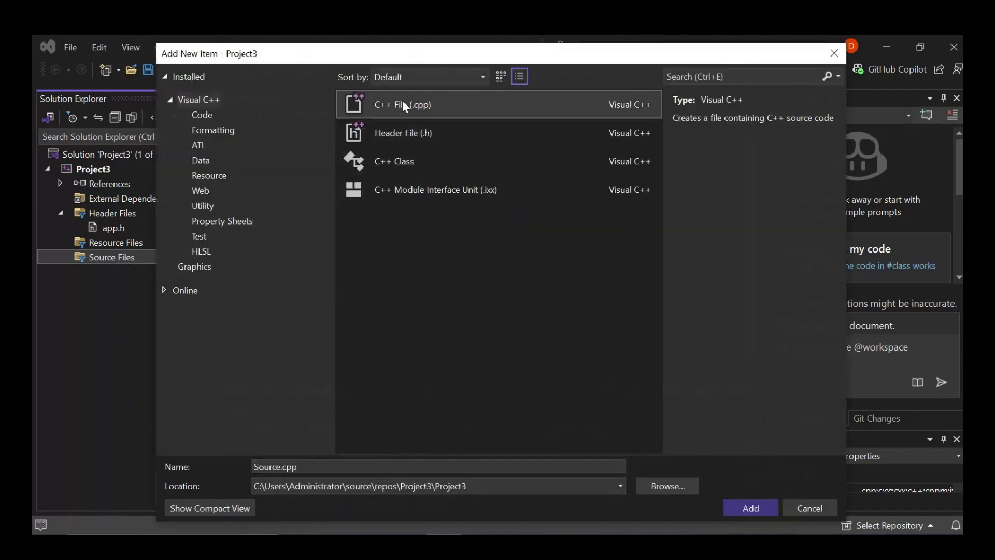
{"action": "left_click", "coordinate": [280, 466]}
{"action": "key", "text": "BackSpace"}
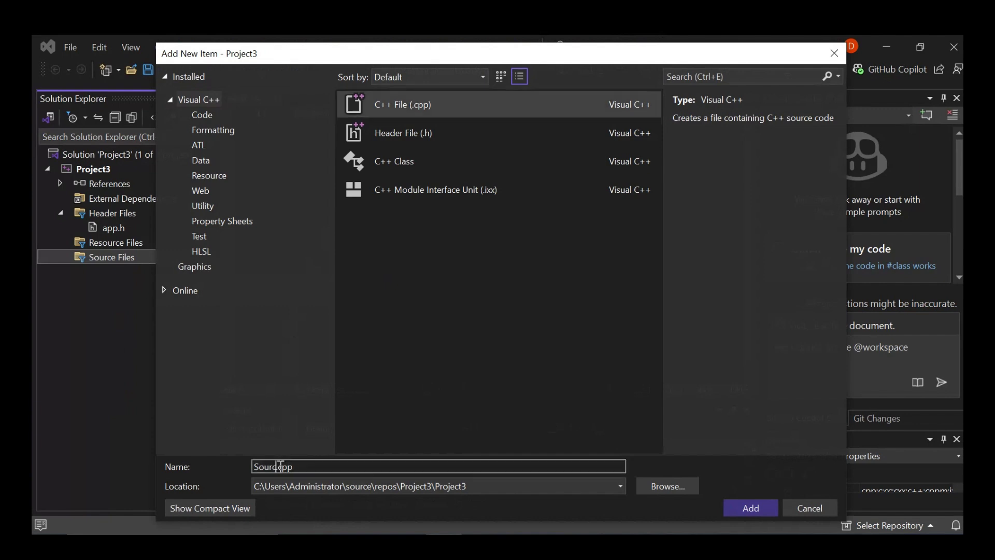
{"action": "key", "text": "BackSpace"}
{"action": "key", "text": "BackSpace"}
{"action": "key", "text": "BackSpace"}
{"action": "type", "text": "app"}
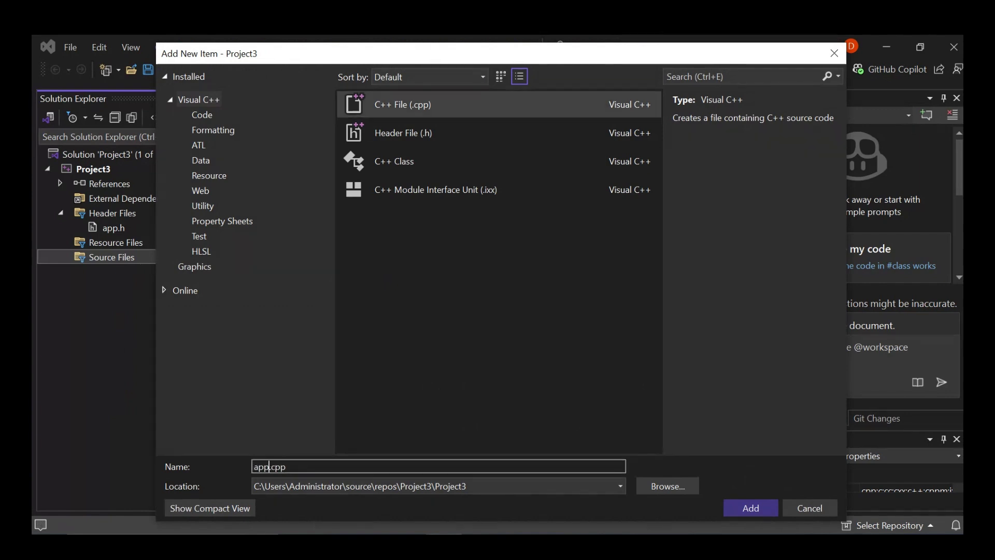
{"action": "key", "text": "Return"}
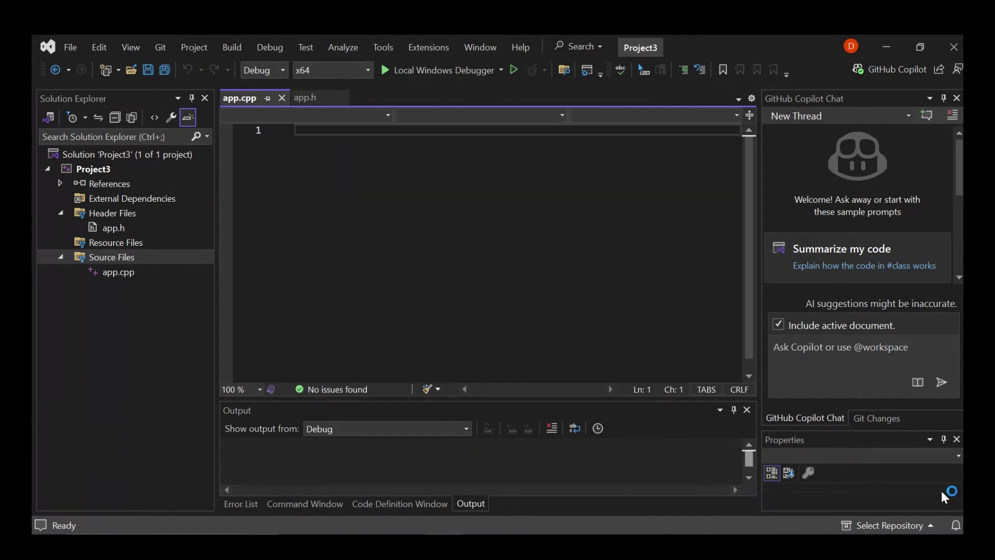
{"action": "left_click", "coordinate": [852, 342]}
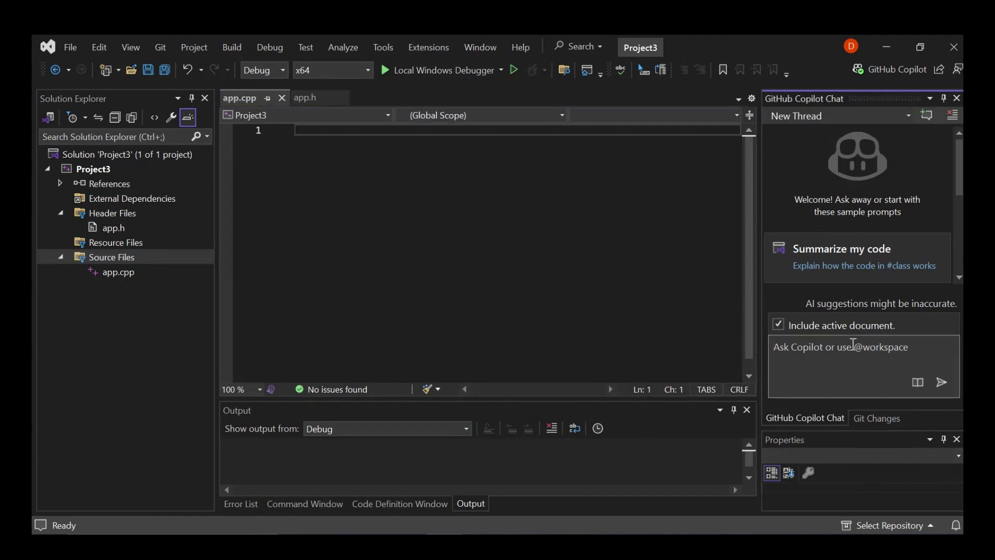
{"action": "type", "text": "@"}
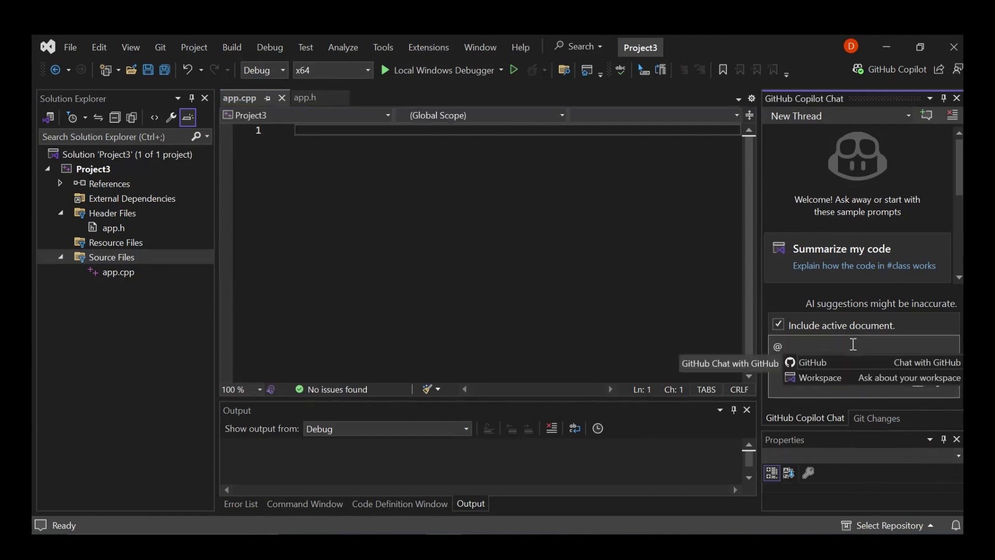
{"action": "key", "text": "Return"}
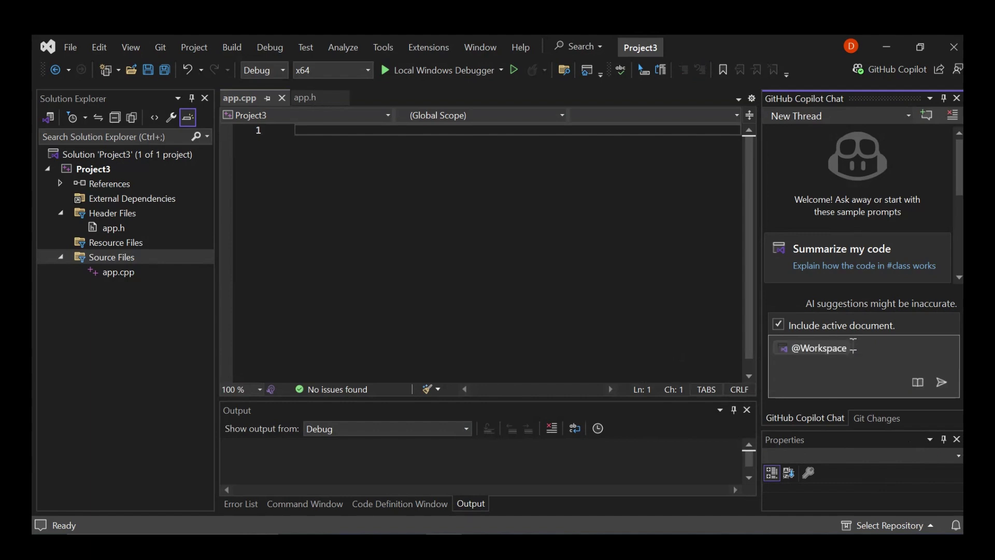
{"action": "type", "text": "/c"}
{"action": "type", "text": "reate a"}
{"action": "type", "text": " desktop"}
{"action": "type", "text": "app"}
{"action": "type", "text": " using"}
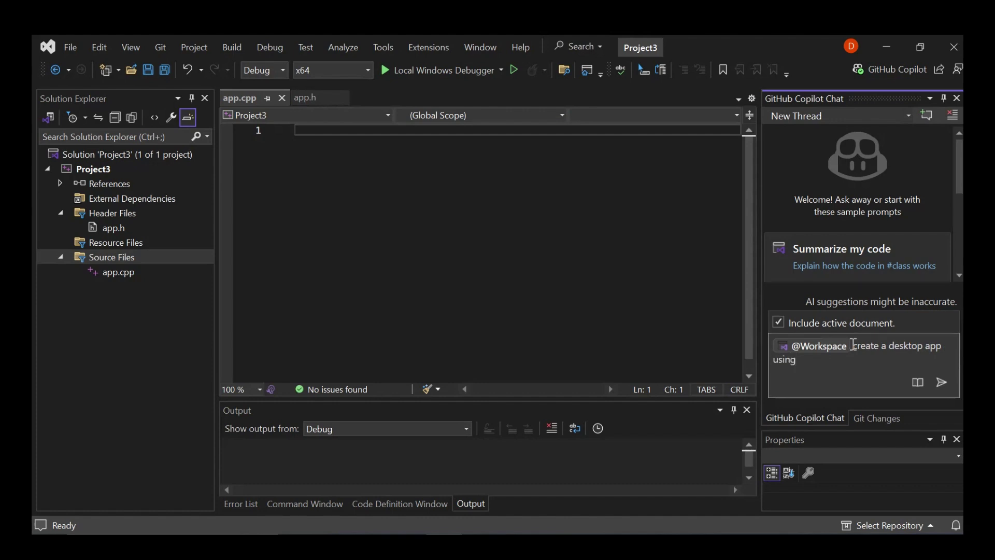
{"action": "type", "text": "app."}
{"action": "type", "text": "h an"}
{"action": "type", "text": "d app."}
{"action": "type", "text": "cpp"}
{"action": "key", "text": "Return"}
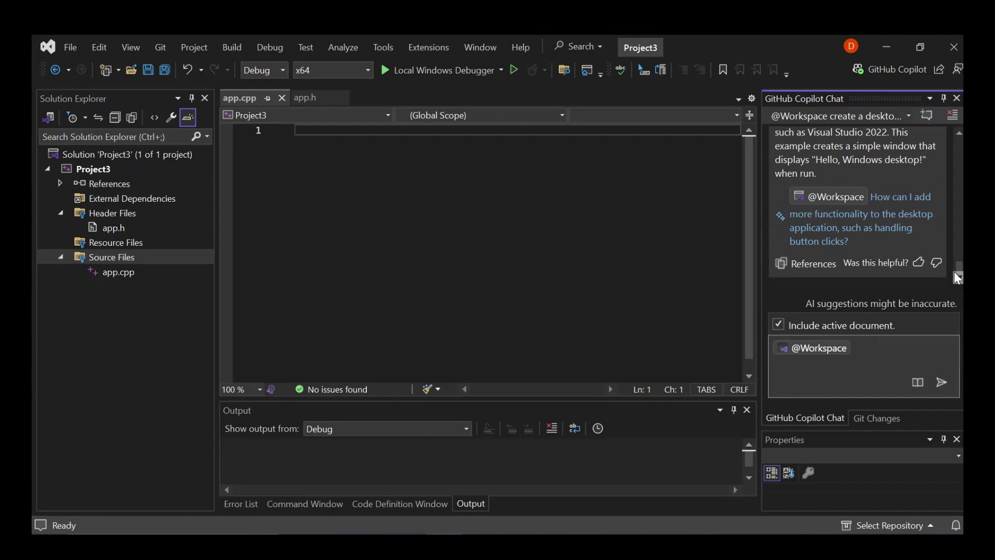
{"action": "left_click_drag", "start_coordinate": [960, 268], "coordinate": [961, 233]}
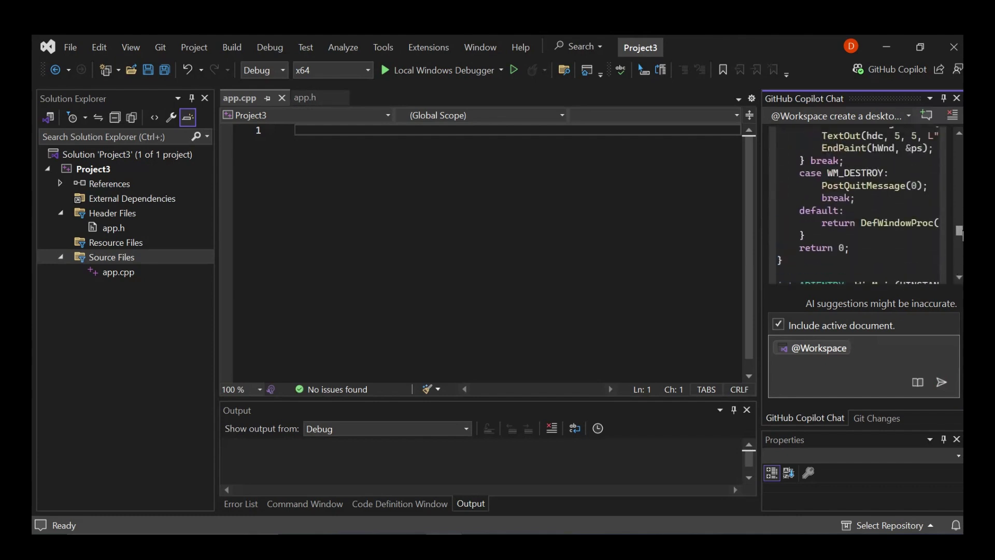
{"action": "left_click_drag", "start_coordinate": [962, 235], "coordinate": [960, 155]}
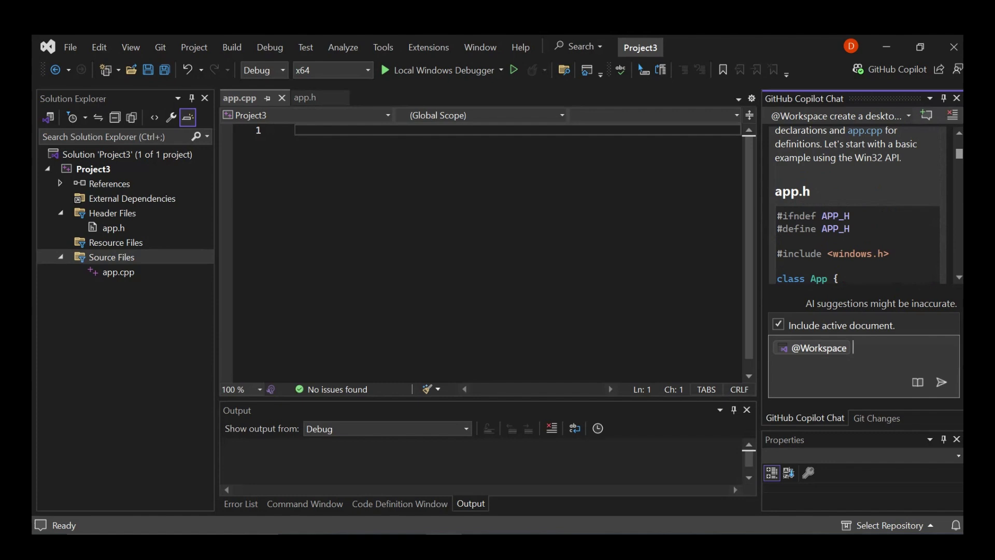
{"action": "scroll", "coordinate": [863, 206], "scroll_direction": "down", "scroll_amount": 4}
{"action": "left_click_drag", "start_coordinate": [959, 163], "coordinate": [962, 172]}
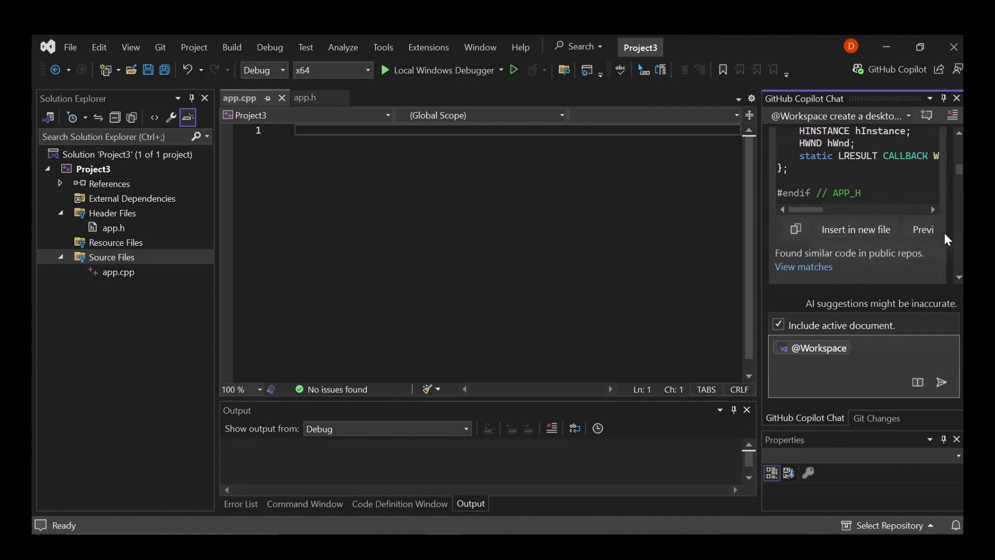
Preview Copilot's App class header code in app.h below #pragma once and accept it
{"action": "left_click", "coordinate": [284, 132]}
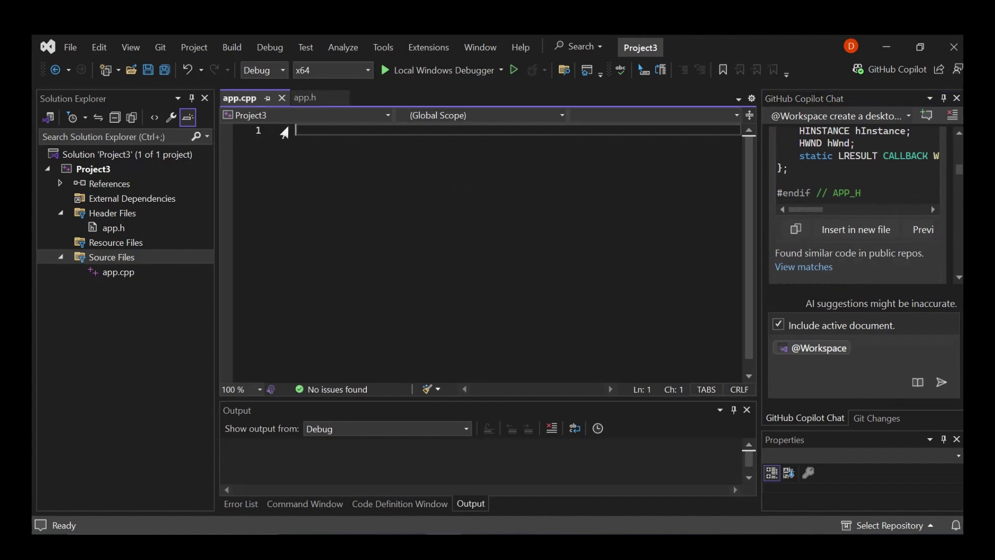
{"action": "left_click", "coordinate": [309, 99]}
{"action": "key", "text": "Return"}
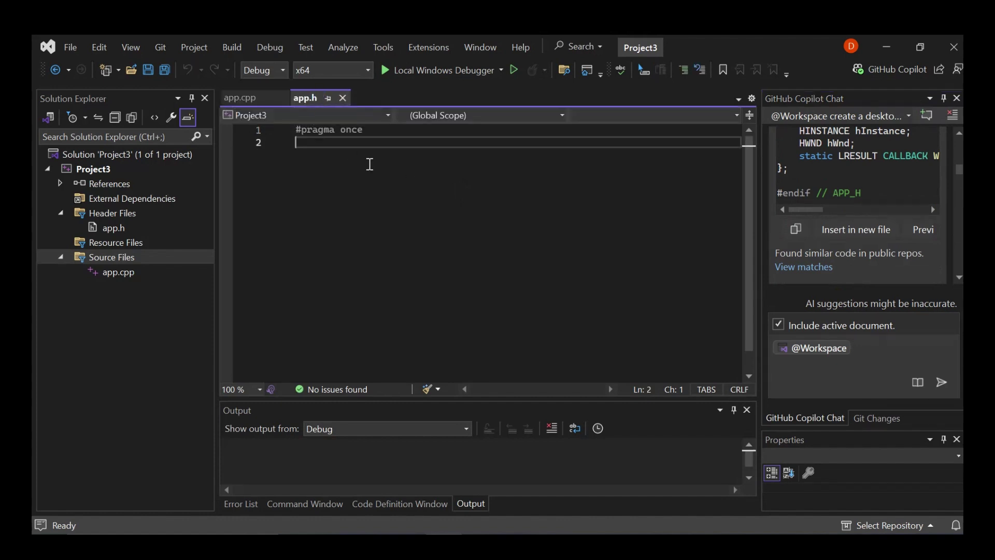
{"action": "left_click", "coordinate": [918, 229]}
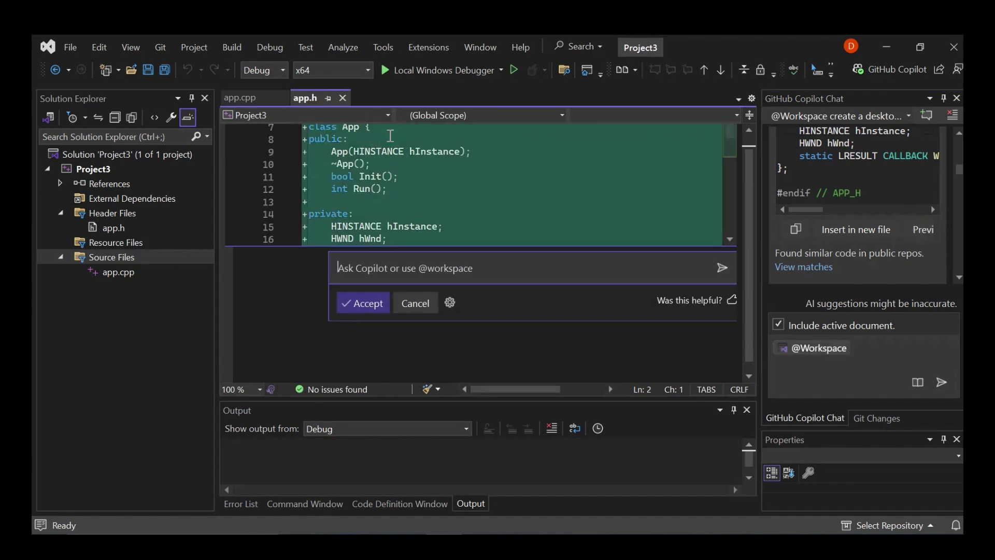
{"action": "left_click", "coordinate": [369, 305]}
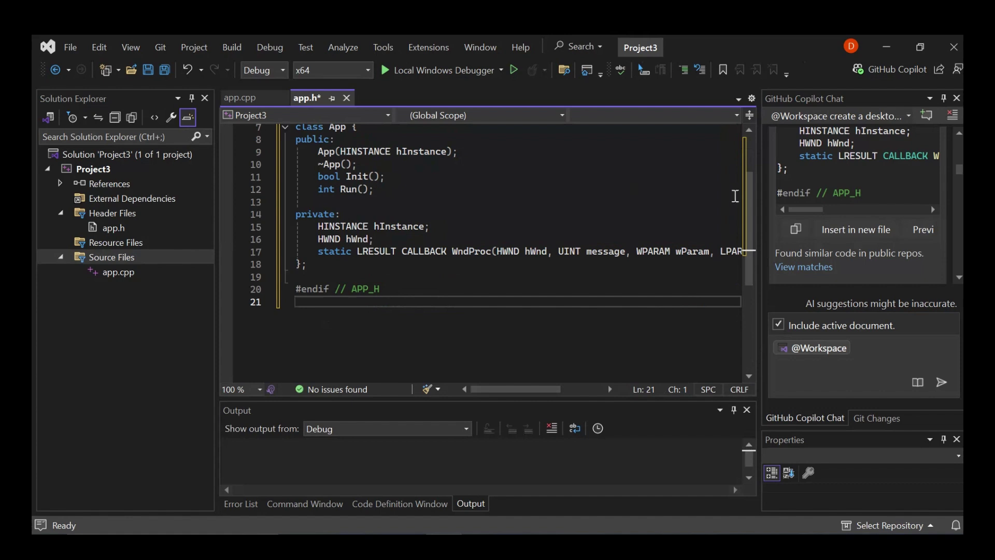
{"action": "scroll", "coordinate": [751, 194], "scroll_direction": "up", "scroll_amount": 2}
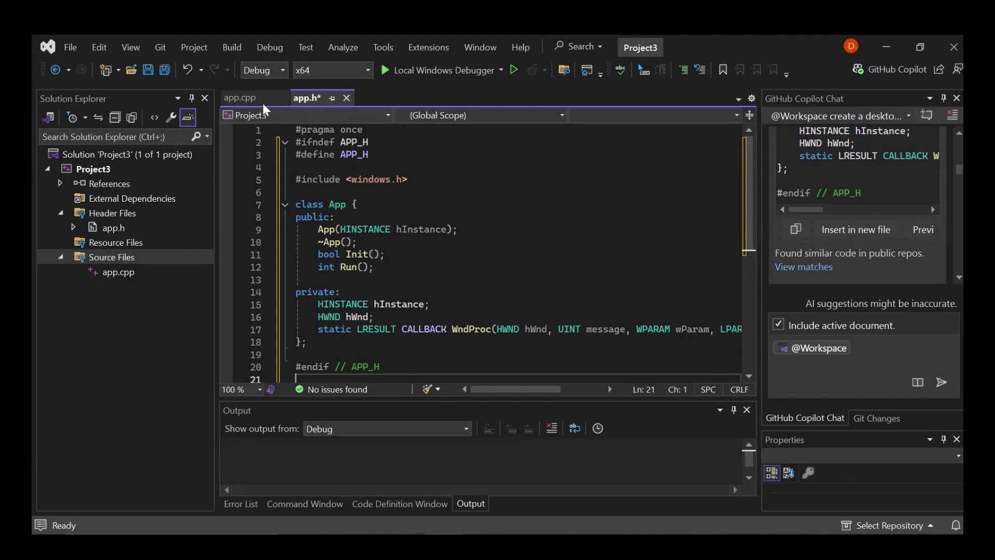
Preview Copilot's generated App implementation inside the empty app.cpp
{"action": "left_click", "coordinate": [241, 98]}
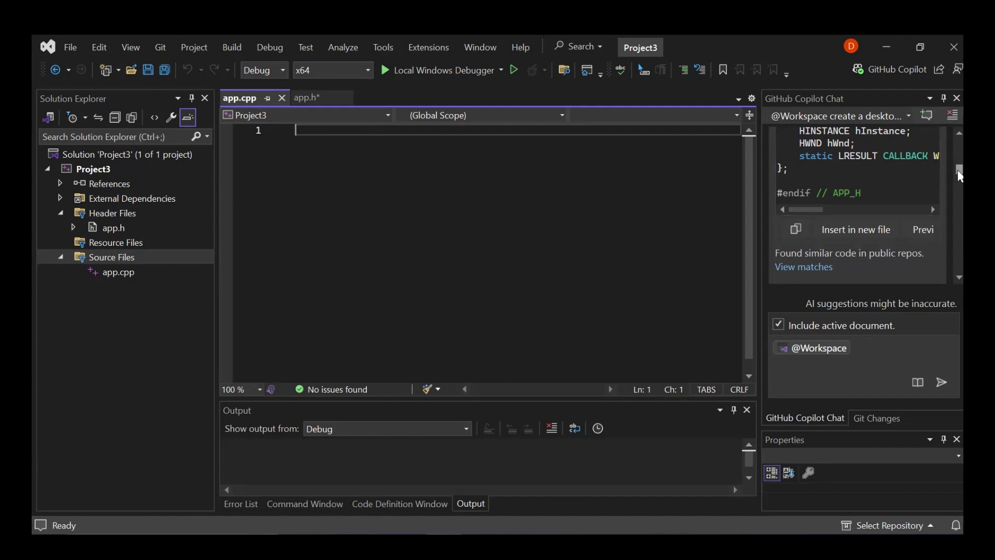
{"action": "right_click", "coordinate": [954, 190]}
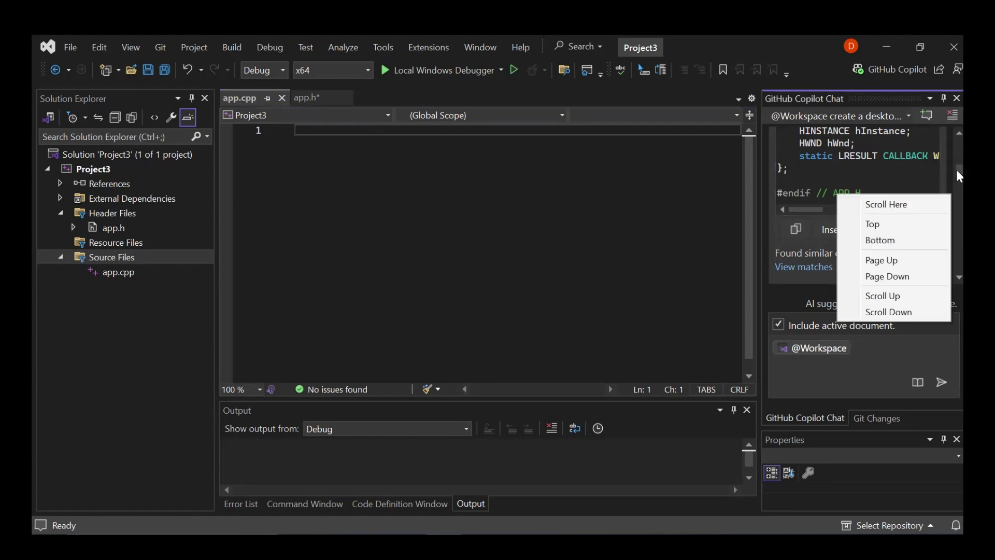
{"action": "left_click", "coordinate": [957, 169]}
{"action": "left_click_drag", "start_coordinate": [956, 169], "coordinate": [948, 228]}
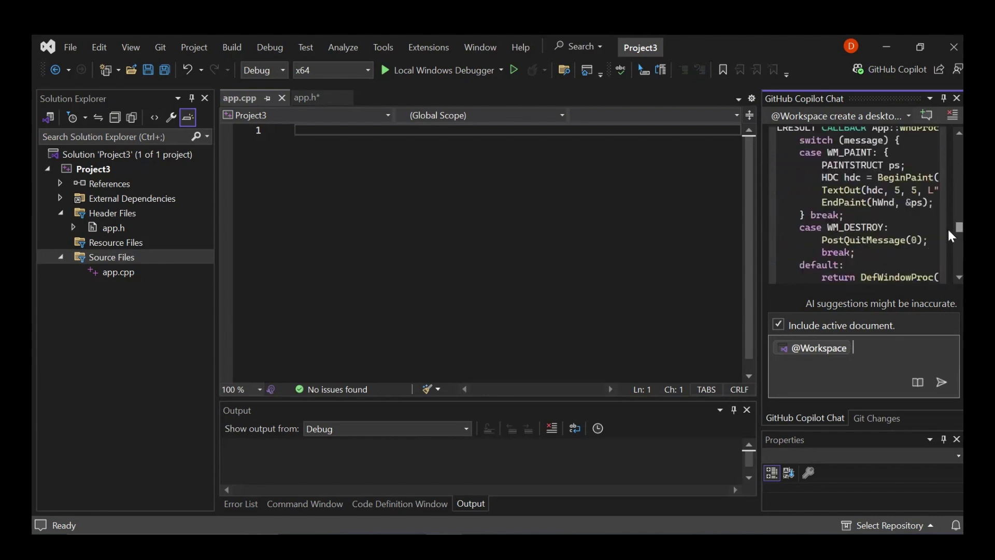
{"action": "scroll", "coordinate": [948, 228], "scroll_direction": "down", "scroll_amount": 3}
{"action": "scroll", "coordinate": [943, 249], "scroll_direction": "down", "scroll_amount": 3}
{"action": "scroll", "coordinate": [945, 251], "scroll_direction": "down", "scroll_amount": 3}
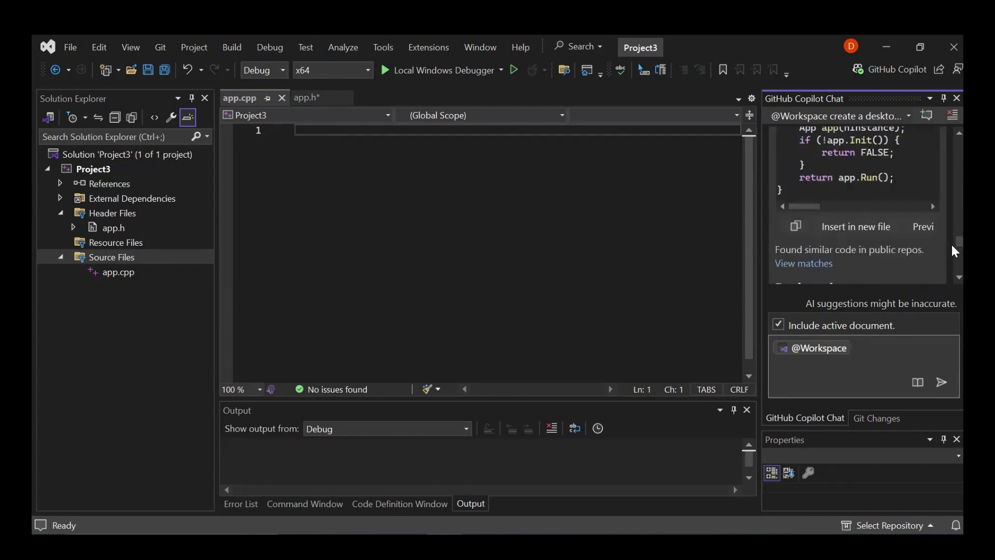
{"action": "left_click", "coordinate": [924, 226]}
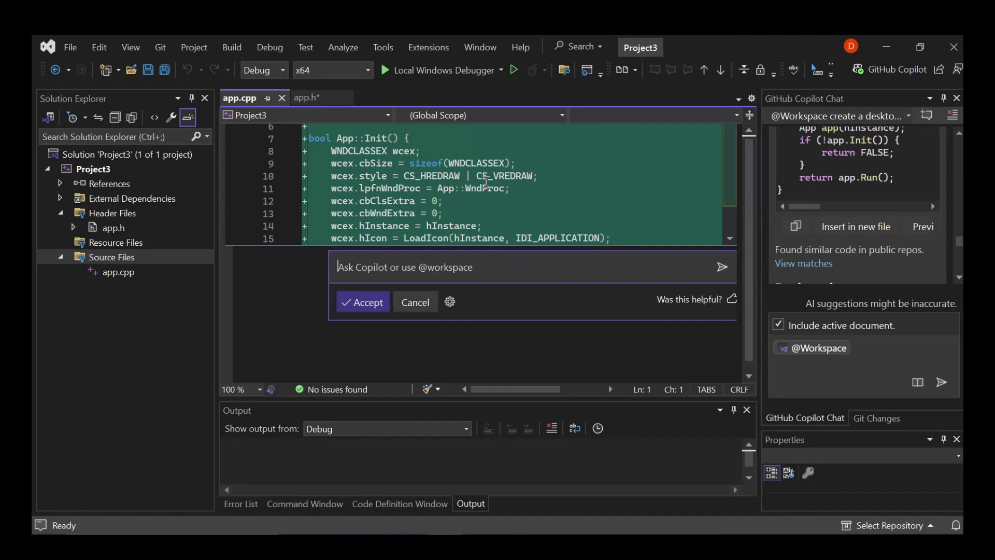
Accept the generated implementation into app.cpp and launch it with Local Windows Debugger
{"action": "left_click", "coordinate": [358, 305]}
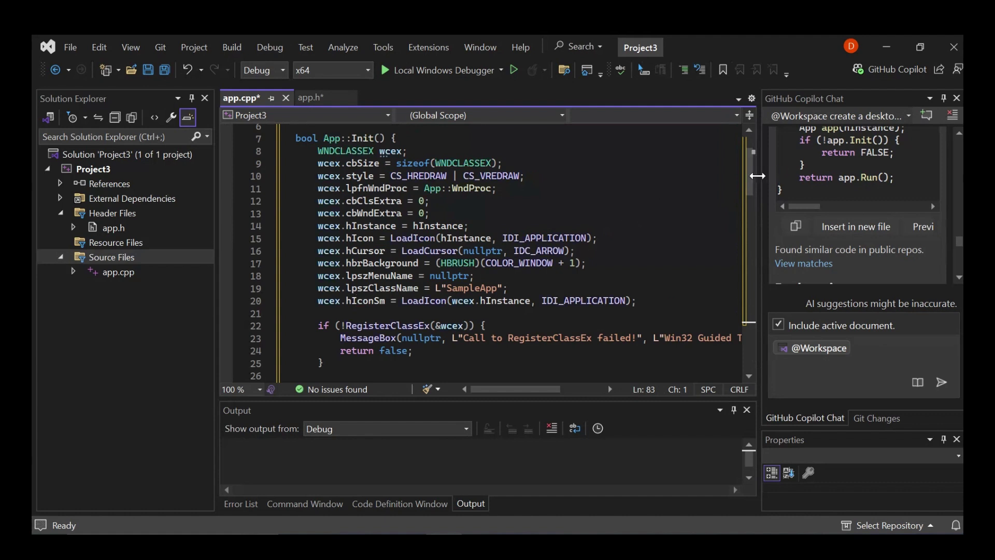
{"action": "mouse_move", "coordinate": [751, 186]}
{"action": "left_mouse_down"}
{"action": "mouse_move", "coordinate": [754, 168]}
{"action": "mouse_move", "coordinate": [722, 327]}
{"action": "mouse_move", "coordinate": [727, 259]}
{"action": "left_mouse_up"}
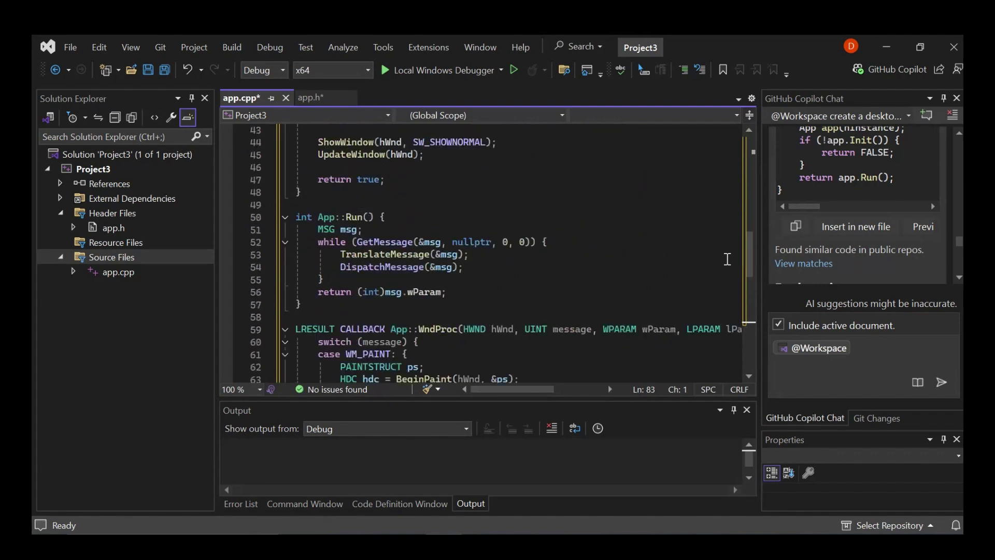
{"action": "left_click", "coordinate": [415, 74]}
Run Project3 with Local Windows Debugger and centre the 'Hello, Windows desktop!' window
{"action": "left_click", "coordinate": [501, 71]}
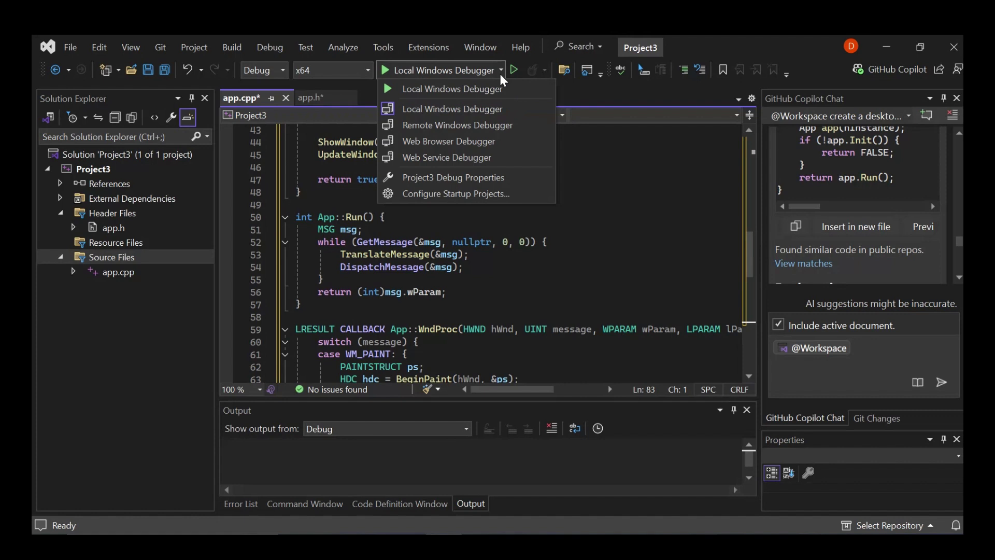
{"action": "left_click", "coordinate": [450, 70]}
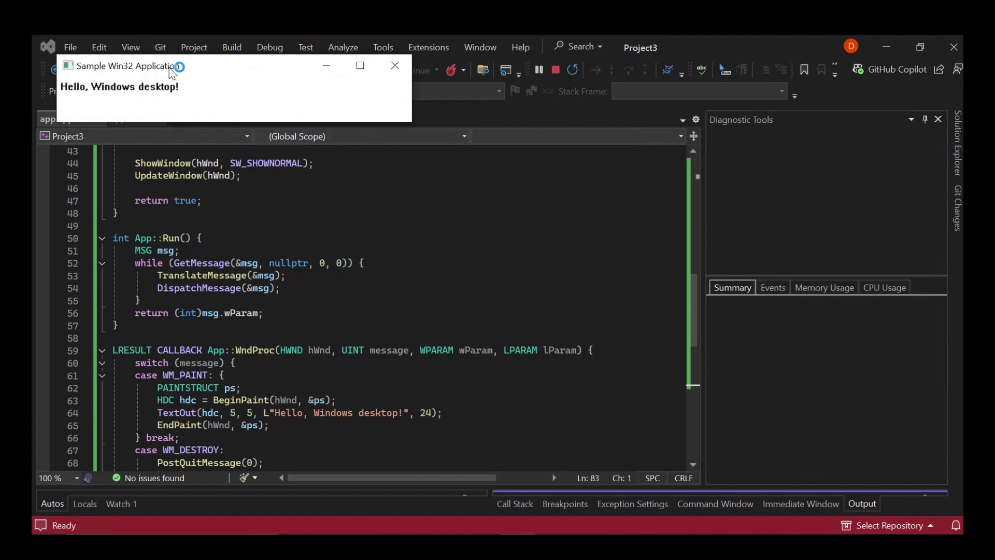
{"action": "left_click_drag", "start_coordinate": [171, 69], "coordinate": [361, 159]}
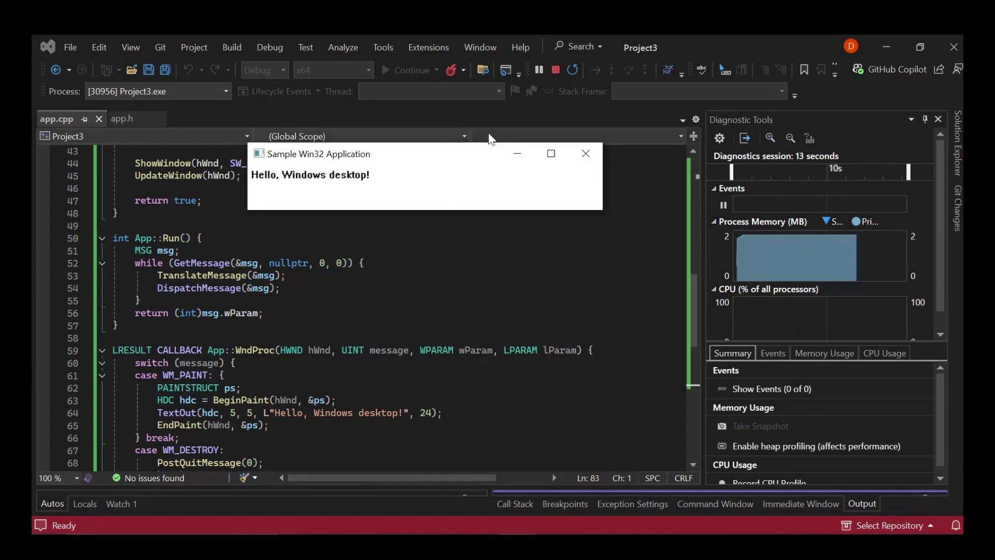
{"action": "left_click", "coordinate": [585, 153]}
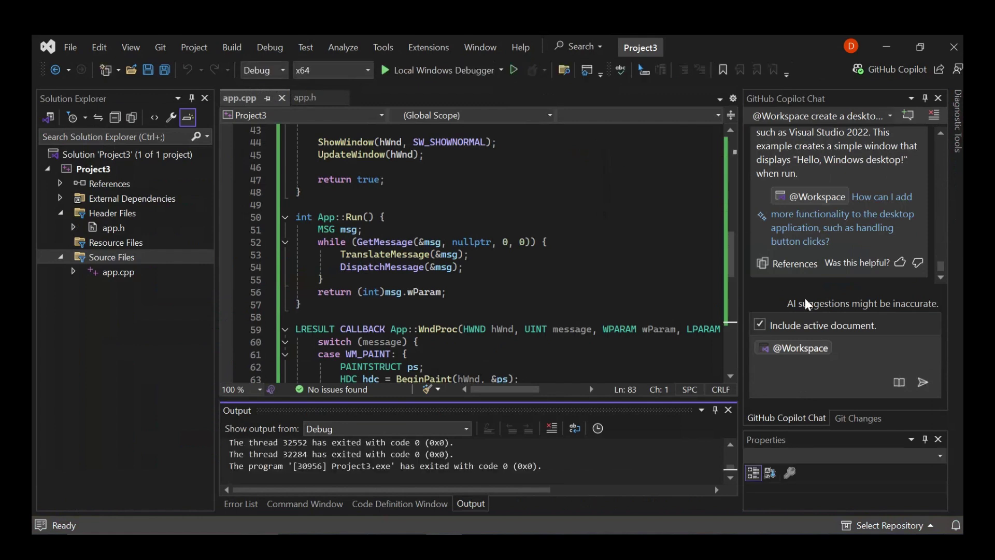
{"action": "left_click", "coordinate": [852, 353]}
{"action": "type", "text": "a"}
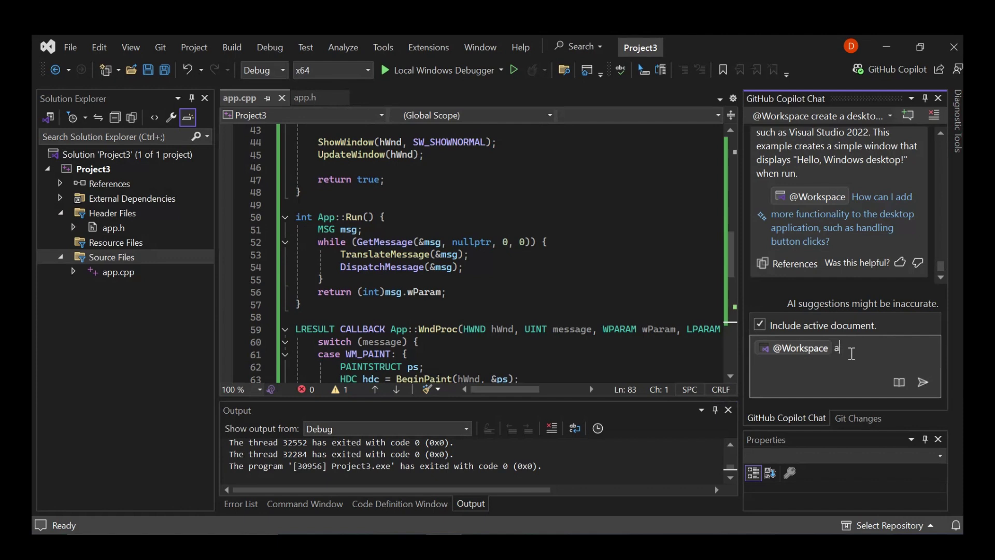
{"action": "type", "text": "dd bu"}
{"action": "type", "text": "tt"}
{"action": "key", "text": "BackSpace"}
{"action": "key", "text": "BackSpace"}
{"action": "key", "text": "BackSpace"}
{"action": "key", "text": "BackSpace"}
{"action": "key", "text": "BackSpace"}
{"action": "type", "text": "bu"}
{"action": "type", "text": "tton an"}
{"action": "type", "text": "d a butt"}
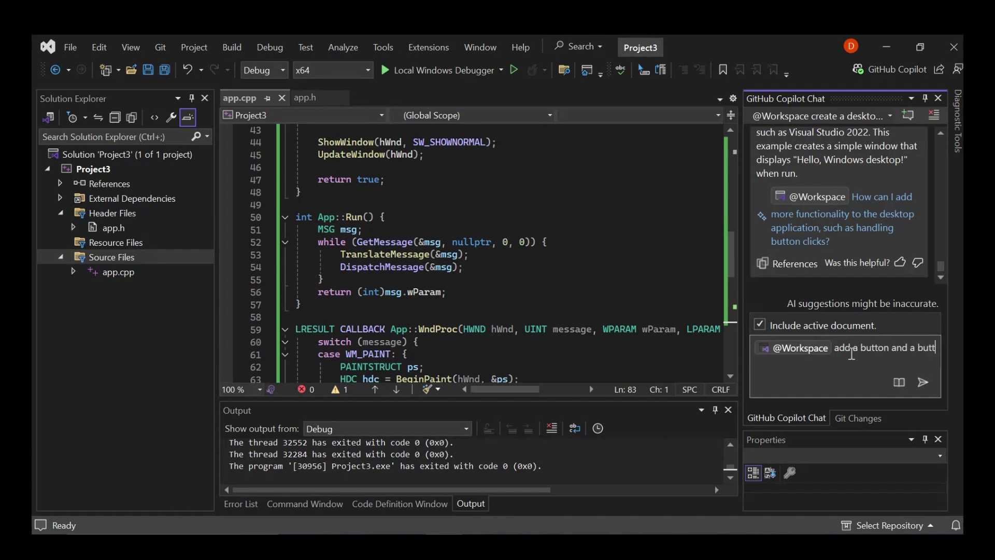
{"action": "type", "text": "on even"}
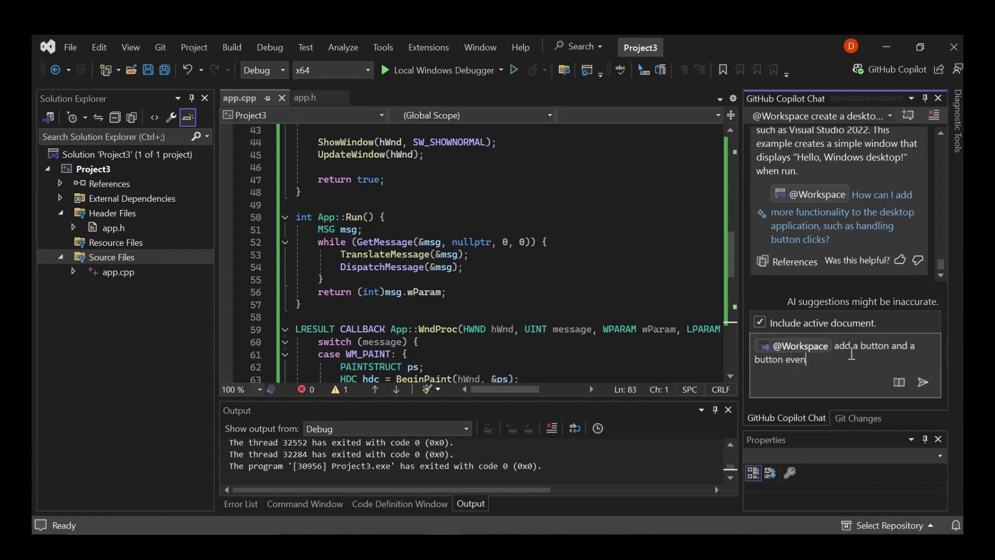
{"action": "type", "text": "t "}
{"action": "type", "text": "to "}
{"action": "type", "text": "the "}
{"action": "type", "text": "project"}
Send the button request and read Copilot's updated app.h and app.cpp code
{"action": "key", "text": "Return"}
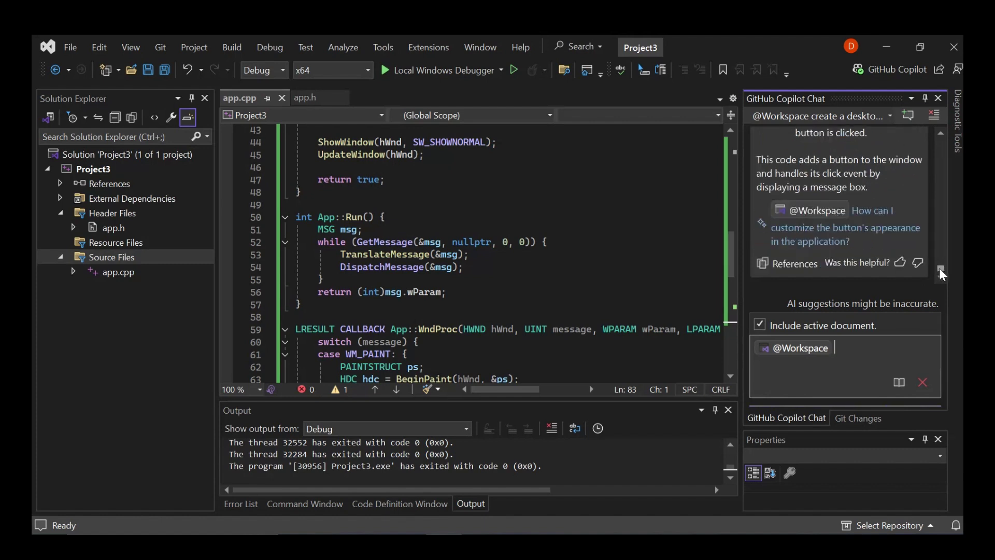
{"action": "right_click", "coordinate": [937, 252]}
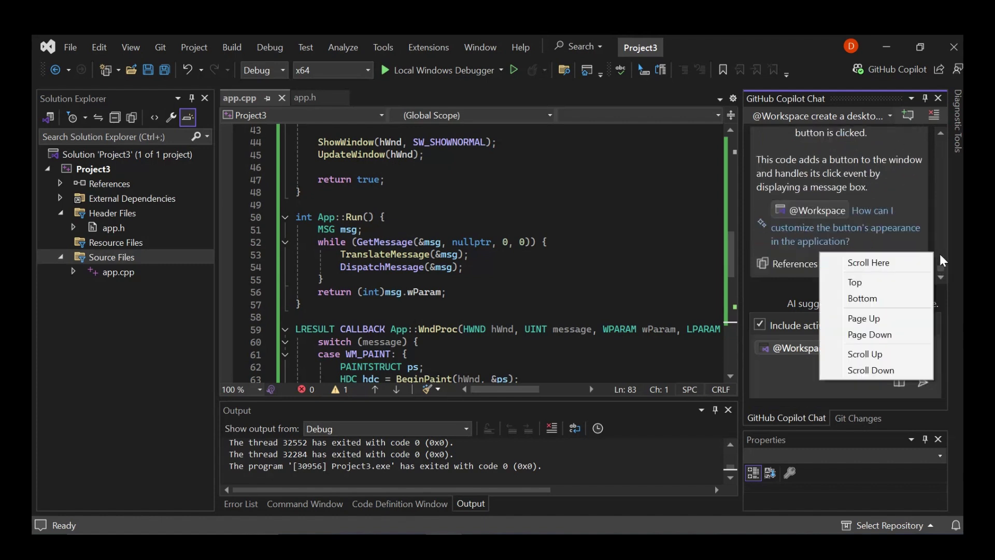
{"action": "left_click", "coordinate": [940, 264]}
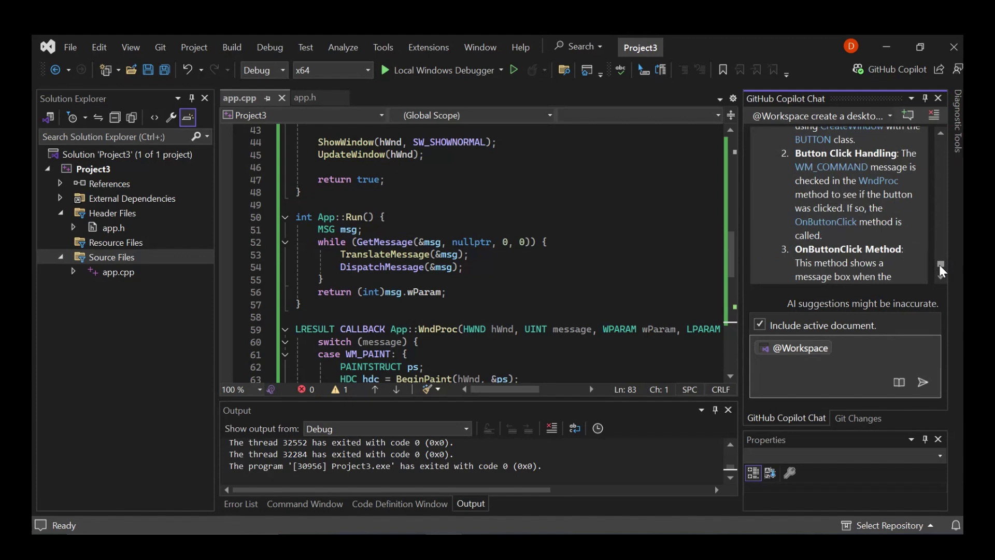
{"action": "left_click_drag", "start_coordinate": [940, 264], "coordinate": [943, 200]}
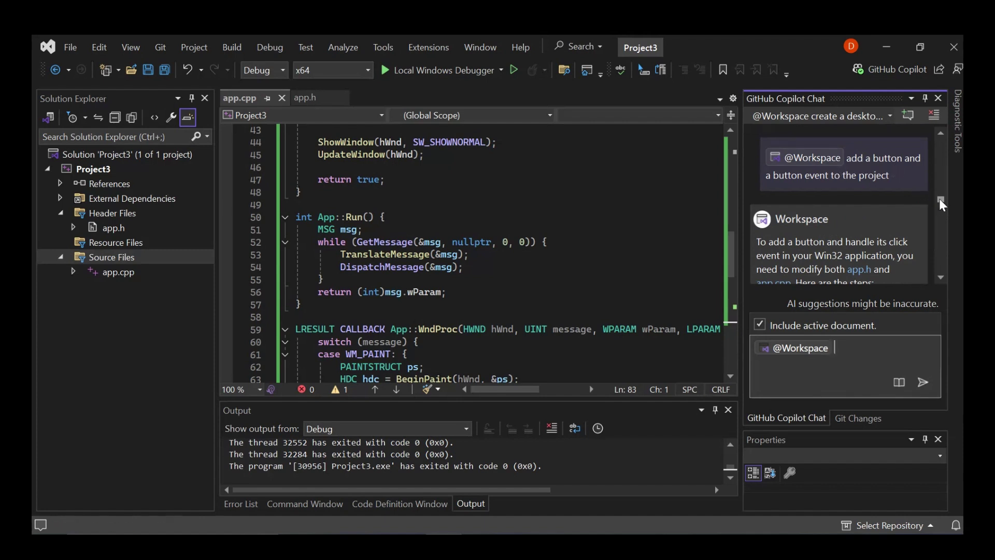
{"action": "scroll", "coordinate": [942, 204], "scroll_direction": "down", "scroll_amount": 2}
{"action": "left_click_drag", "start_coordinate": [942, 206], "coordinate": [944, 214]}
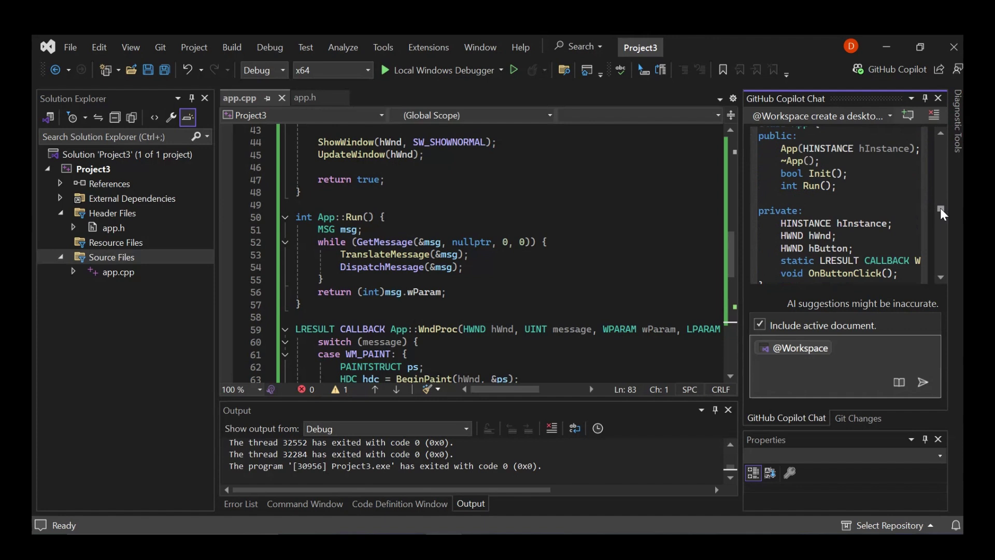
{"action": "left_click_drag", "start_coordinate": [942, 214], "coordinate": [942, 217]}
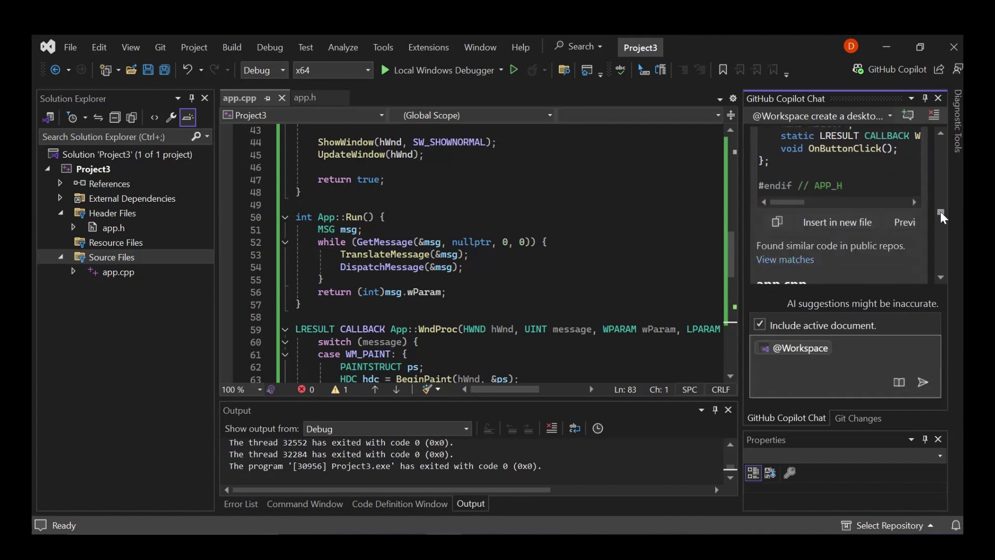
{"action": "mouse_move", "coordinate": [305, 98]}
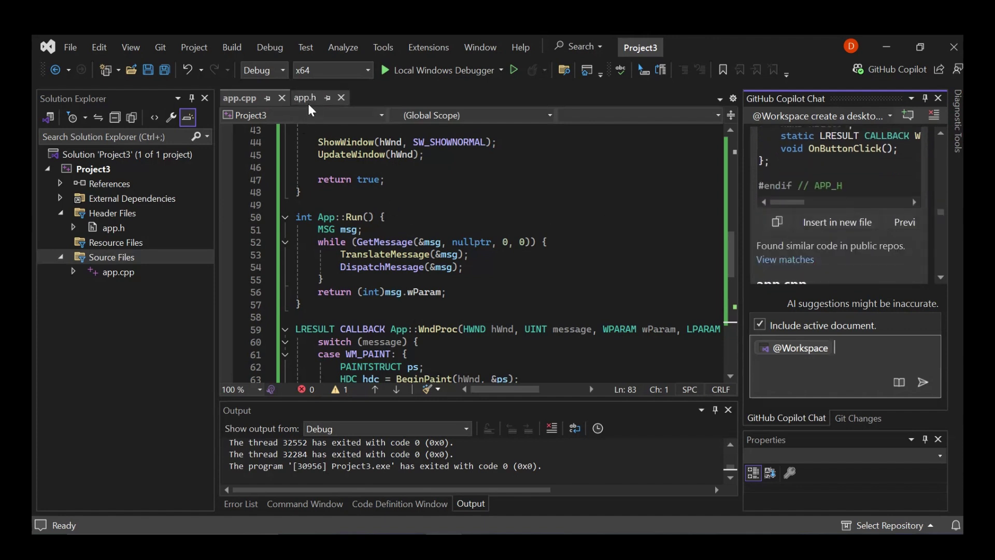
Preview and accept Copilot's hButton and OnButtonClick changes into app.h
{"action": "left_click", "coordinate": [314, 100]}
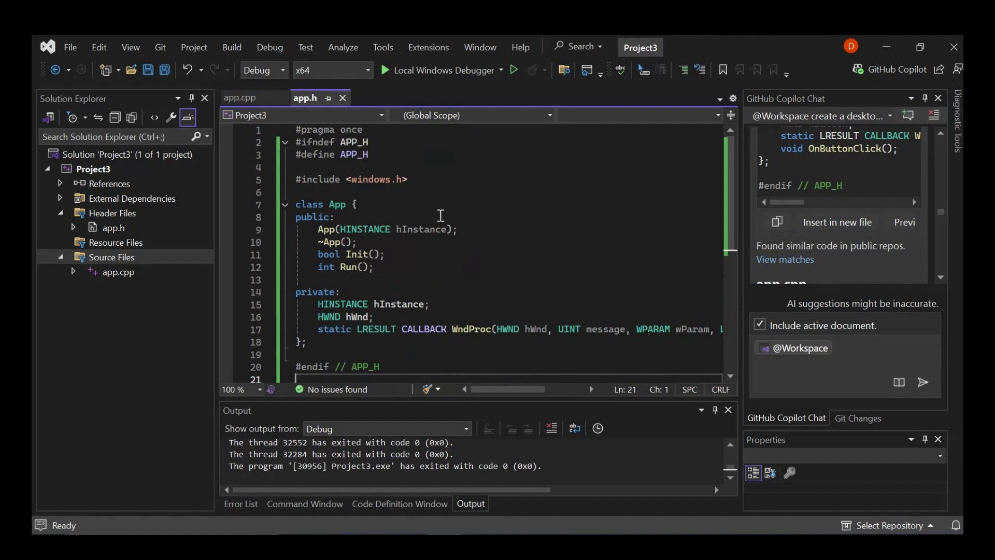
{"action": "left_click", "coordinate": [441, 217]}
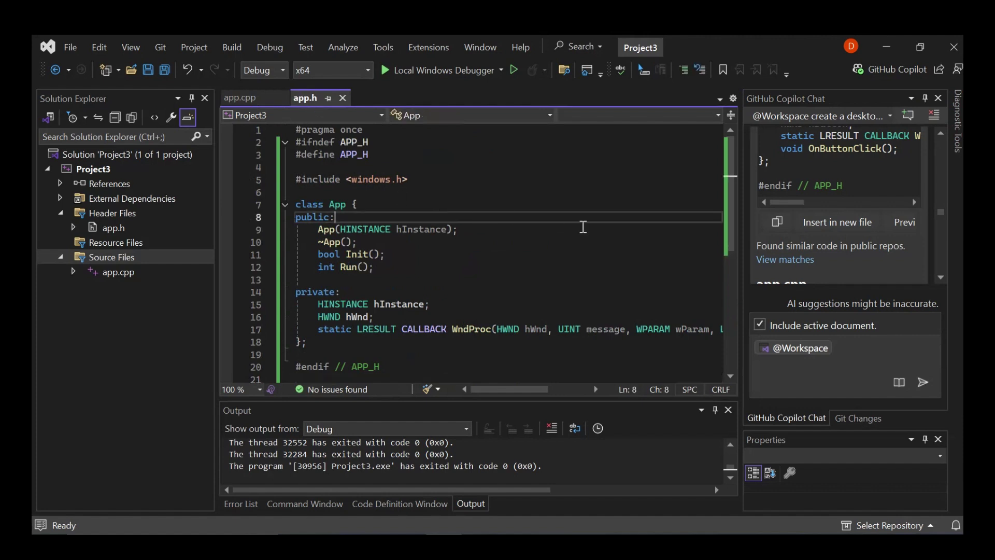
{"action": "left_click", "coordinate": [901, 223]}
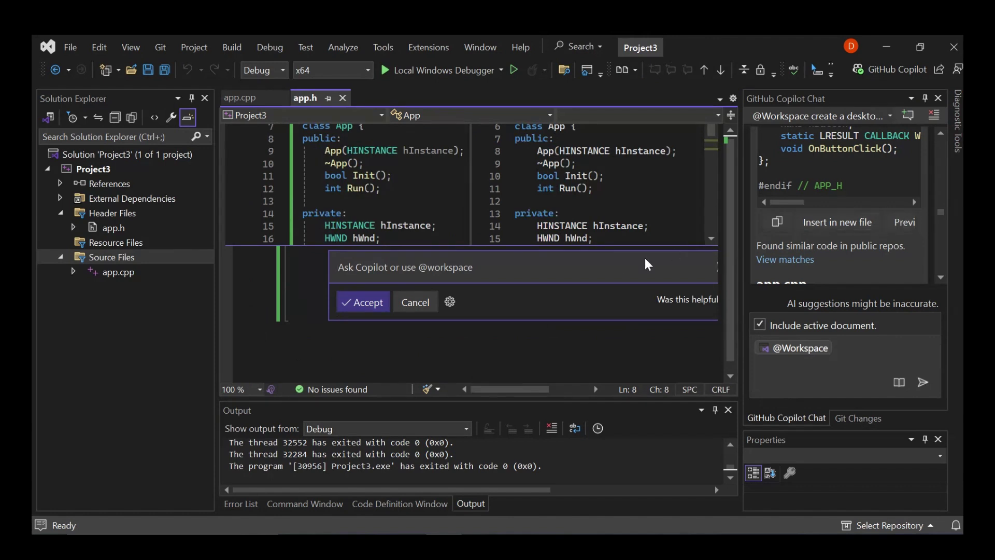
{"action": "left_click", "coordinate": [352, 304]}
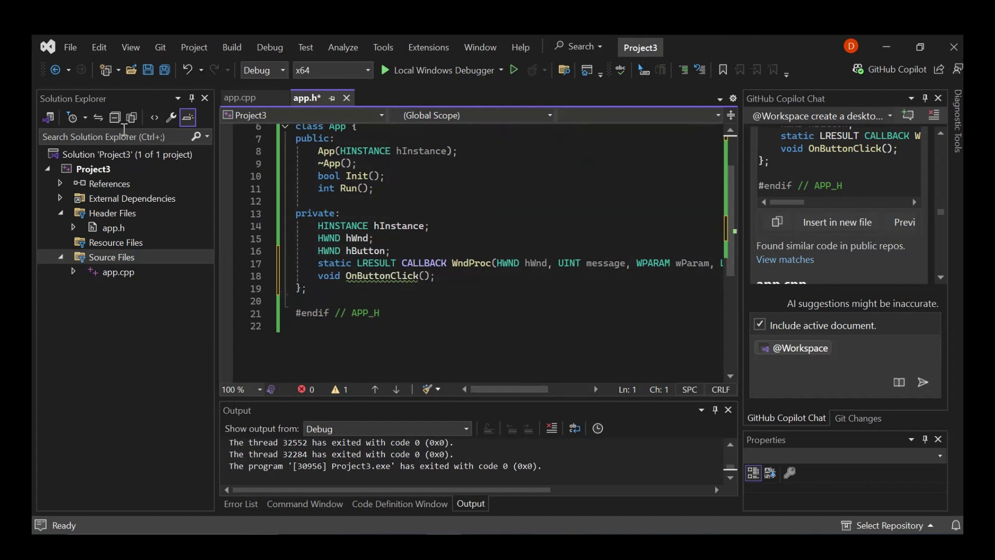
Accept Copilot's button-handling implementation into app.cpp
{"action": "left_click", "coordinate": [234, 100]}
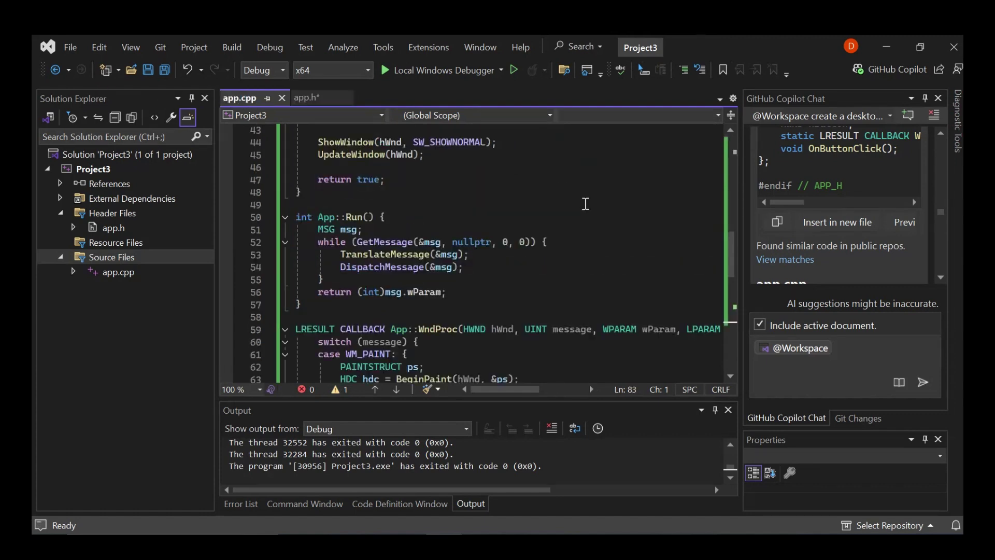
{"action": "left_click", "coordinate": [585, 204]}
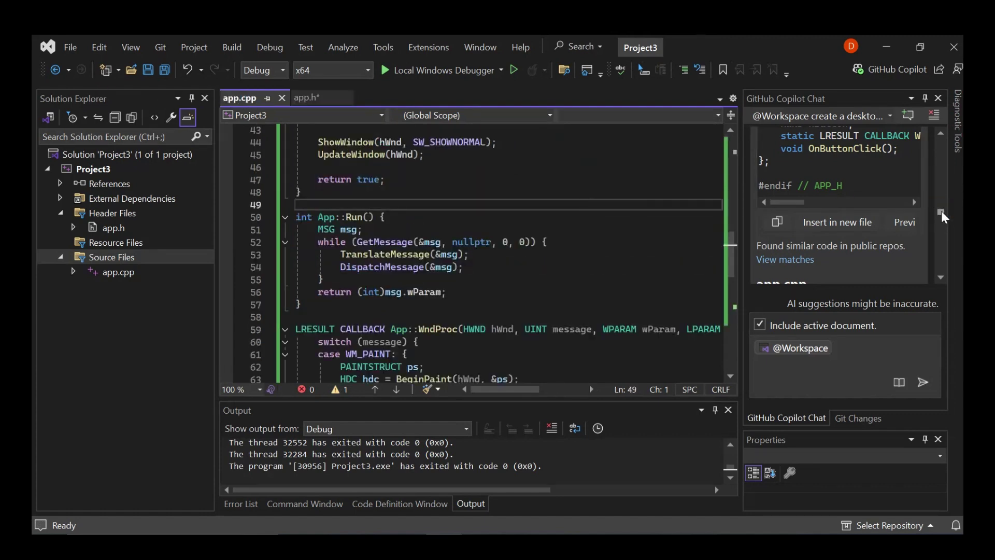
{"action": "left_click_drag", "start_coordinate": [942, 214], "coordinate": [938, 264]}
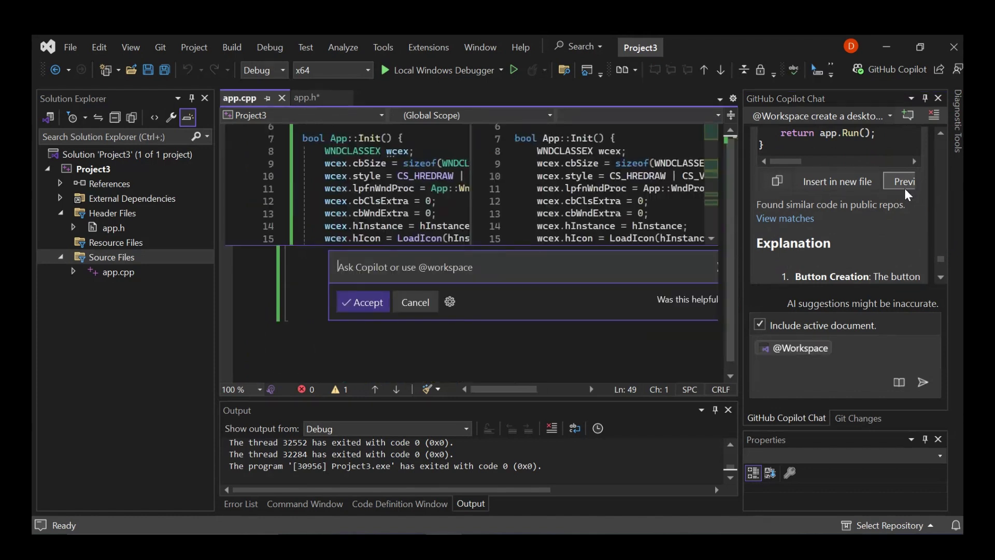
{"action": "left_click", "coordinate": [353, 302]}
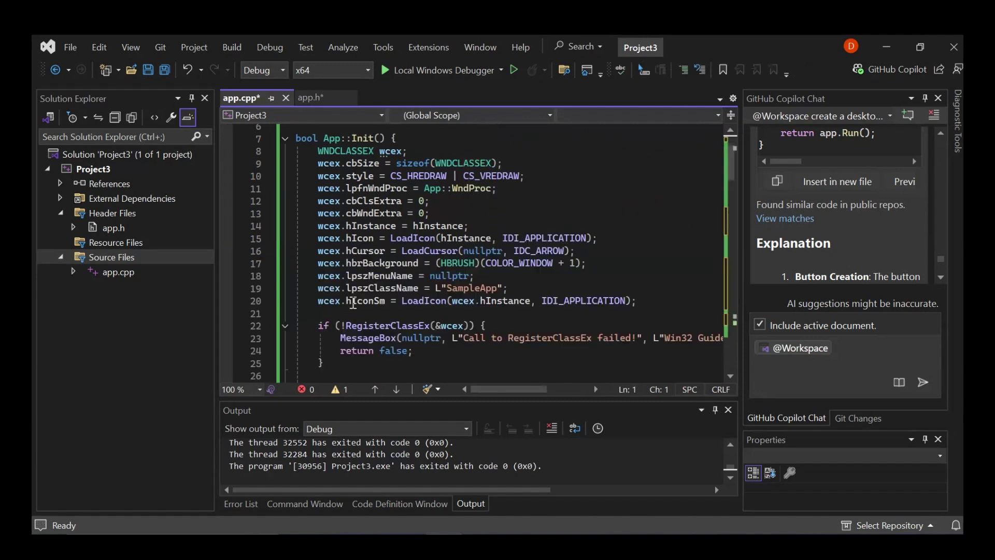
Run the rebuilt app, try Click Me three times, then close the Sample Win32 Application window
{"action": "left_click", "coordinate": [422, 71]}
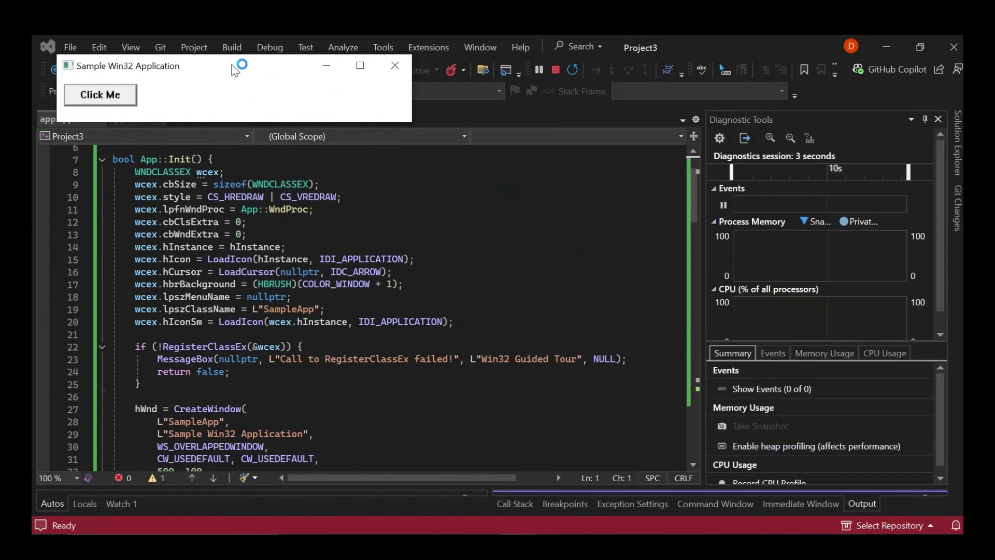
{"action": "left_click_drag", "start_coordinate": [227, 72], "coordinate": [498, 204]}
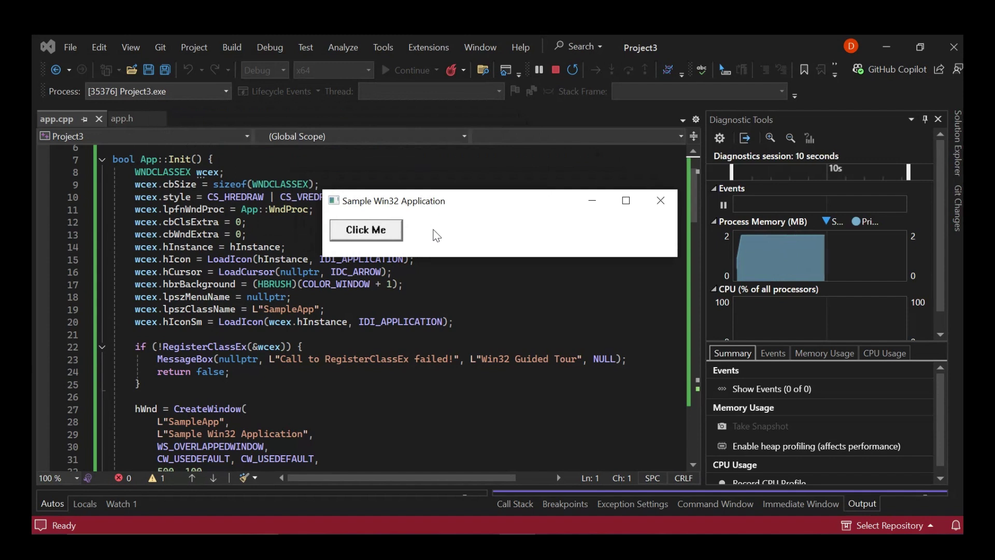
{"action": "left_click", "coordinate": [369, 237]}
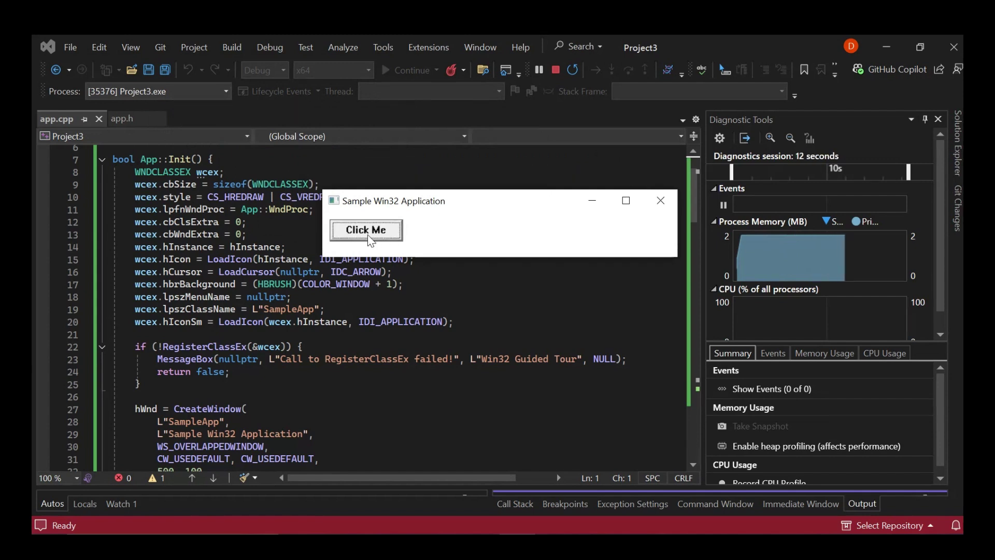
{"action": "left_click", "coordinate": [368, 237]}
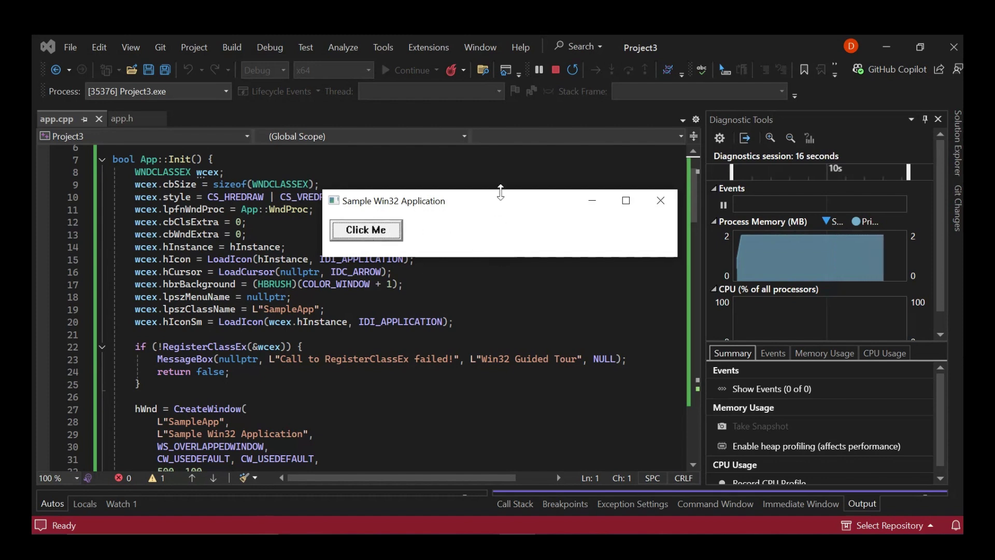
{"action": "left_click_drag", "start_coordinate": [498, 200], "coordinate": [434, 250]}
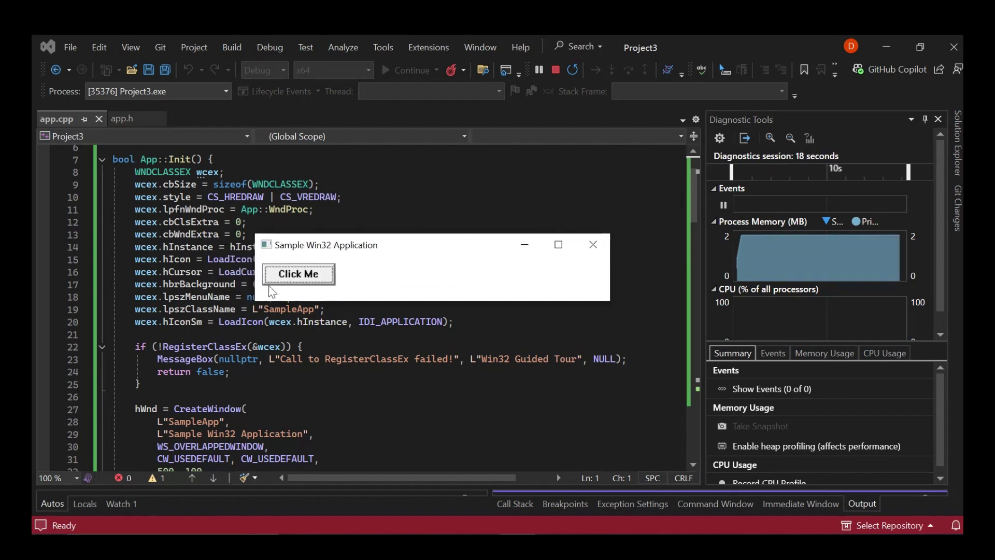
{"action": "left_click", "coordinate": [299, 273]}
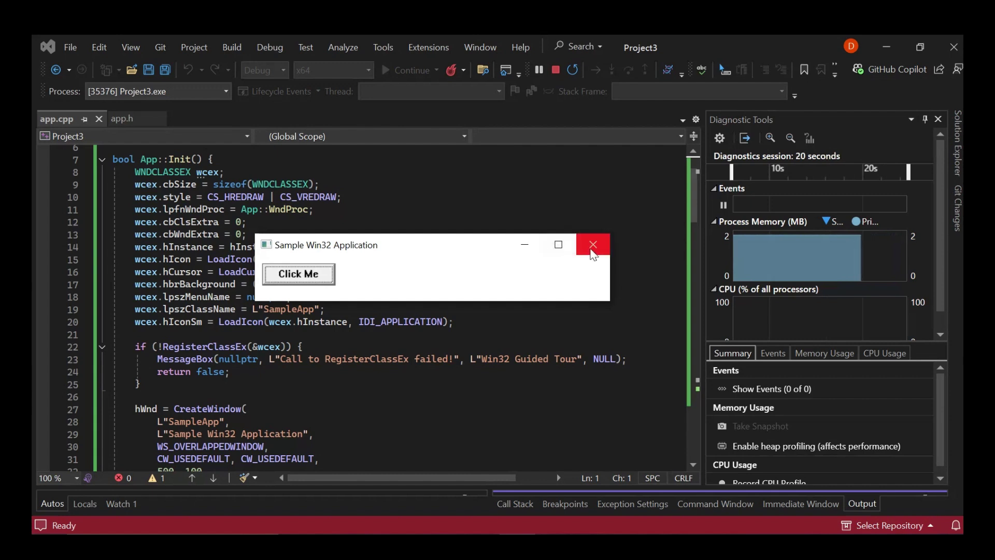
{"action": "left_click", "coordinate": [593, 245]}
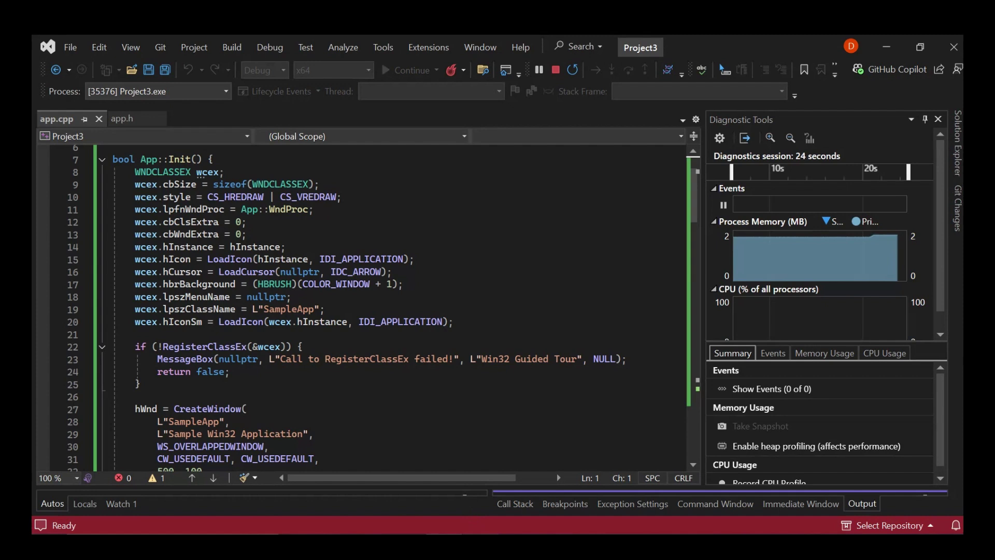
{"action": "left_click", "coordinate": [541, 408]}
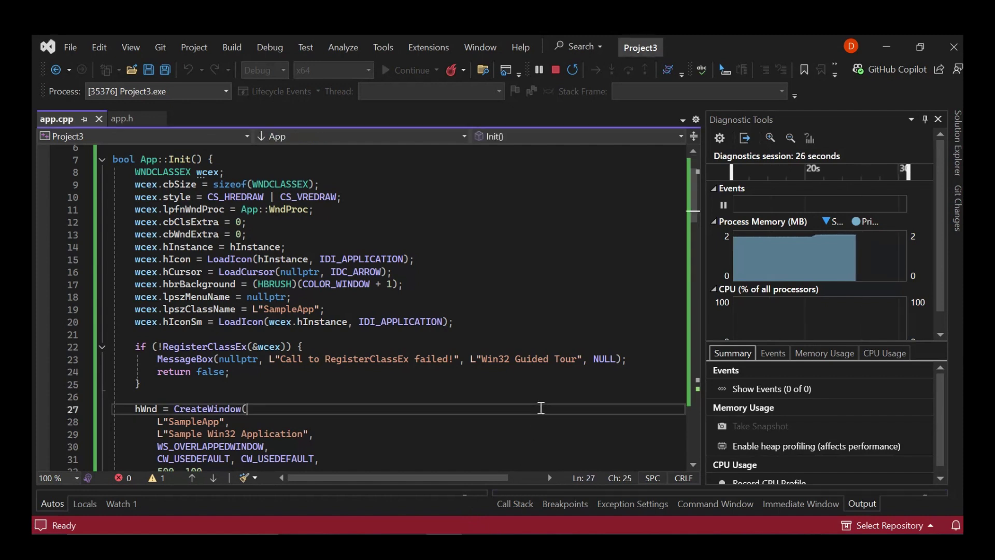